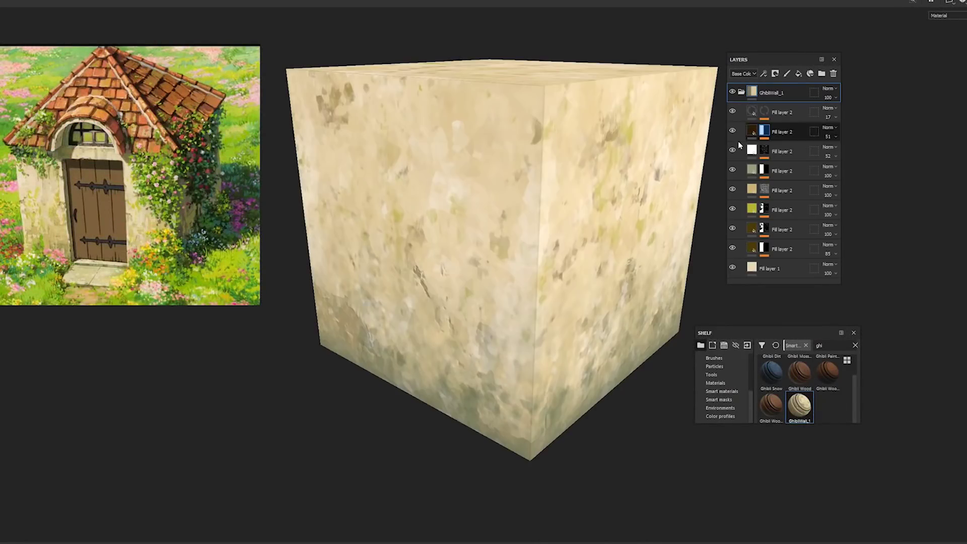
- Zoom in on the wall cube, then orbit around the hand-painted mossy rock to inspect its texture
{"action": "scroll", "coordinate": [513, 287], "scroll_direction": "up", "scroll_amount": 5}
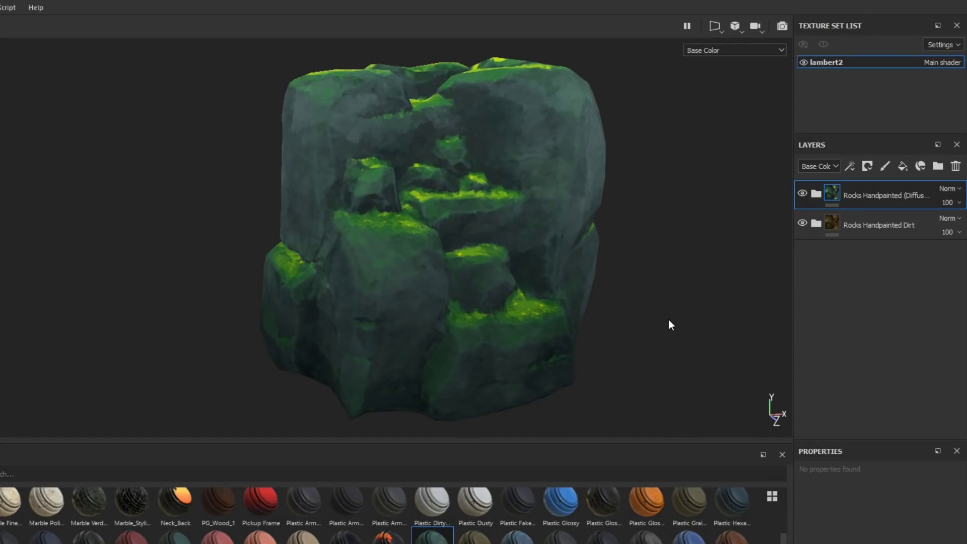
{"action": "left_click_drag", "start_coordinate": [669, 319], "coordinate": [613, 341], "text": "alt"}
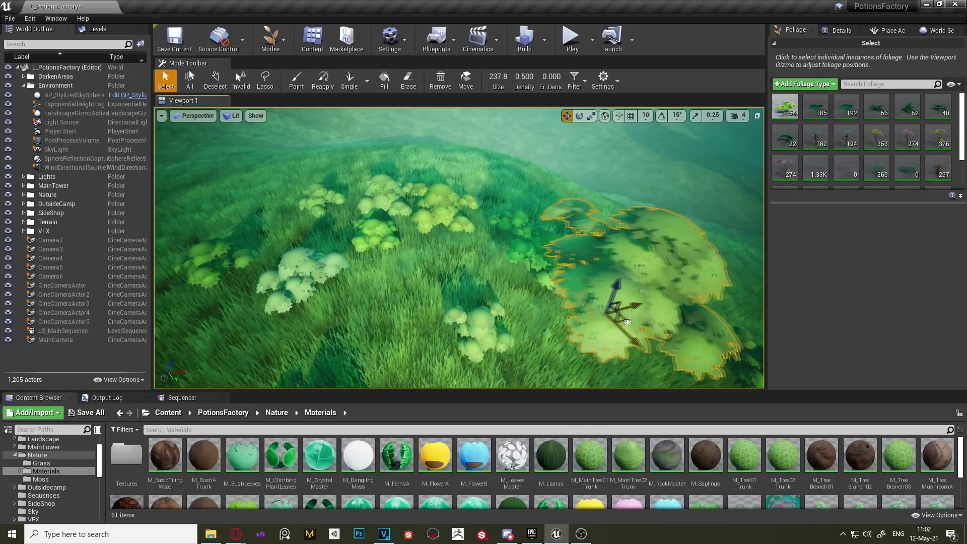
- Nudge the large leafy foliage instance sideways, then delete it from the terrain
{"action": "left_click_drag", "start_coordinate": [627, 322], "coordinate": [651, 316]}
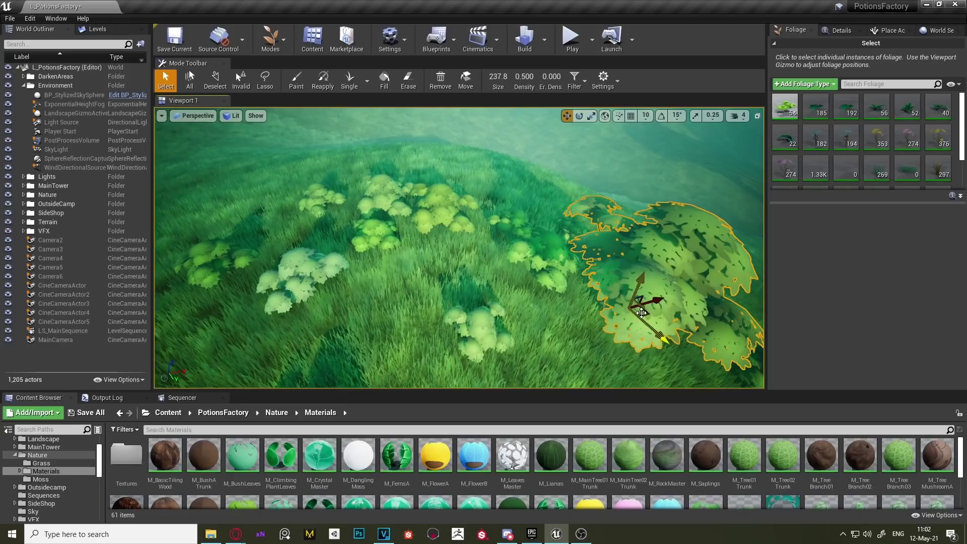
{"action": "key", "text": "Delete"}
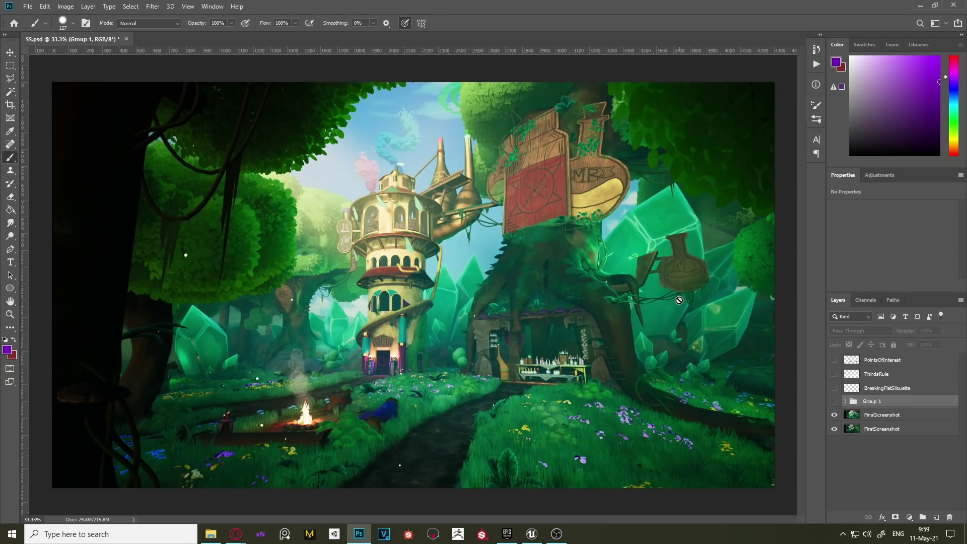
- Toggle the FinalScreenshot layer's visibility repeatedly to compare it with FirstScreenshot, ending visible
{"action": "left_click", "coordinate": [834, 415]}
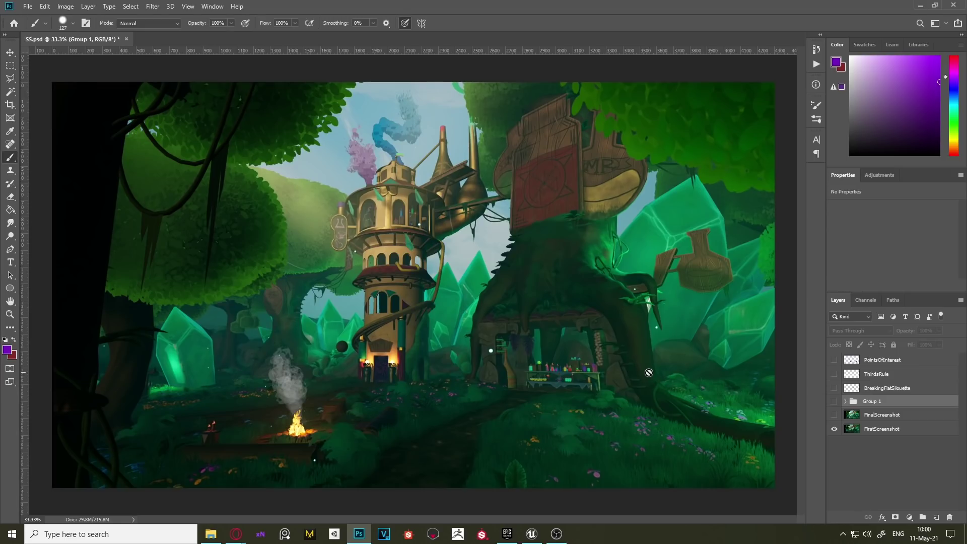
{"action": "left_click", "coordinate": [835, 415]}
{"action": "left_click", "coordinate": [834, 416]}
{"action": "left_click", "coordinate": [834, 415]}
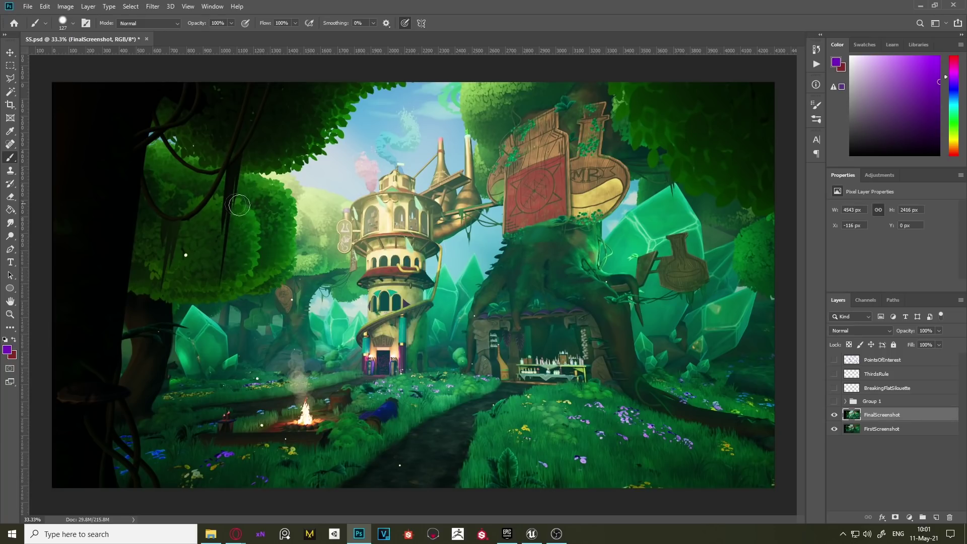
{"action": "left_click", "coordinate": [832, 416]}
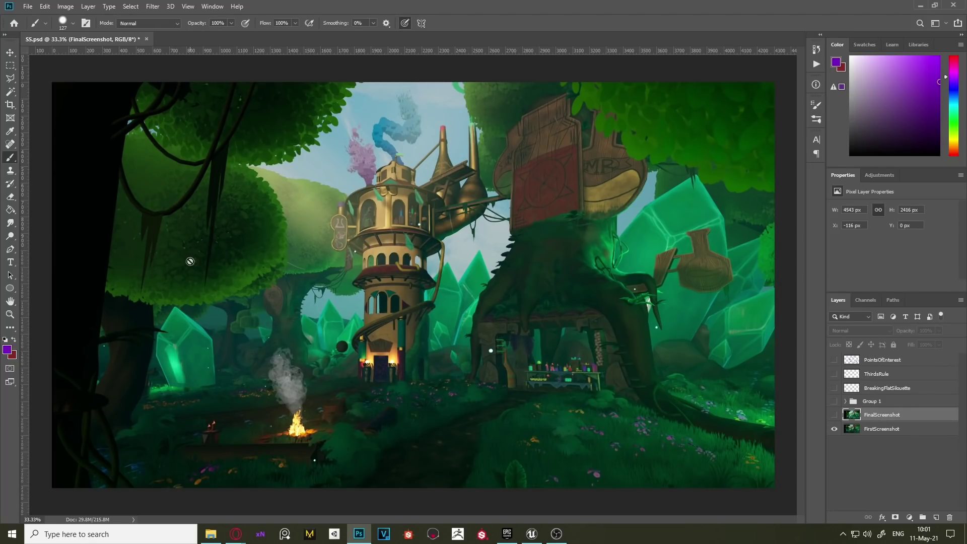
{"action": "left_click", "coordinate": [834, 415]}
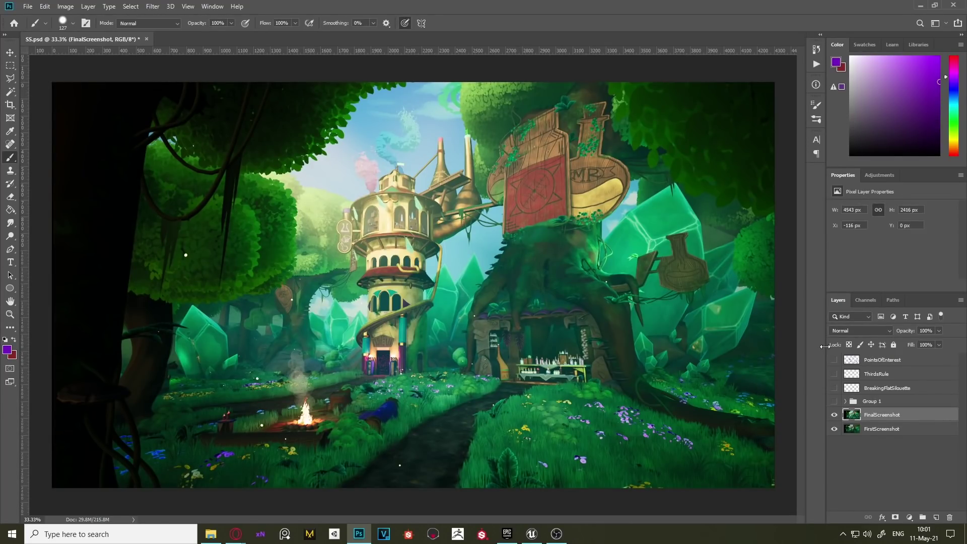
- Show the PointsOfInterest ellipses and the ThirdsRule grid over the final screenshot
{"action": "left_click", "coordinate": [834, 360]}
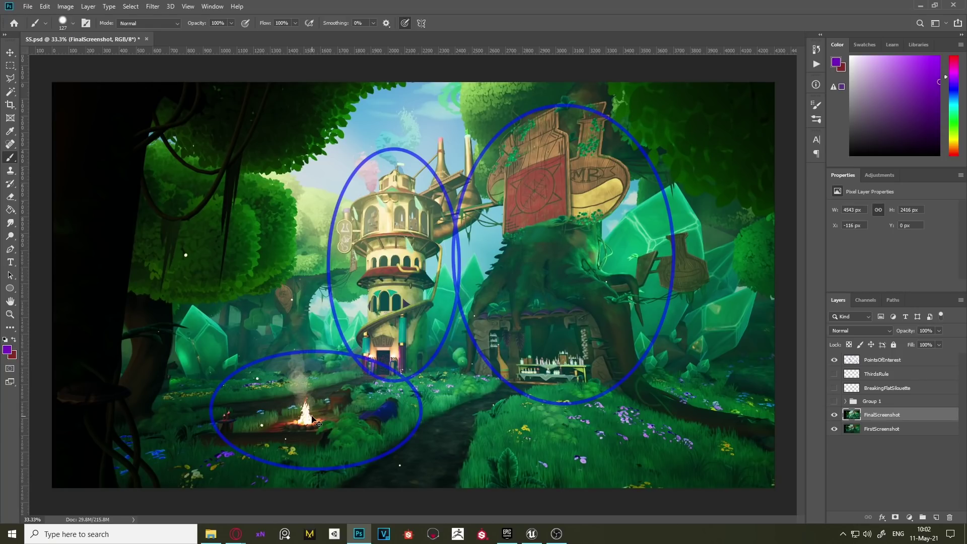
{"action": "left_click", "coordinate": [834, 374]}
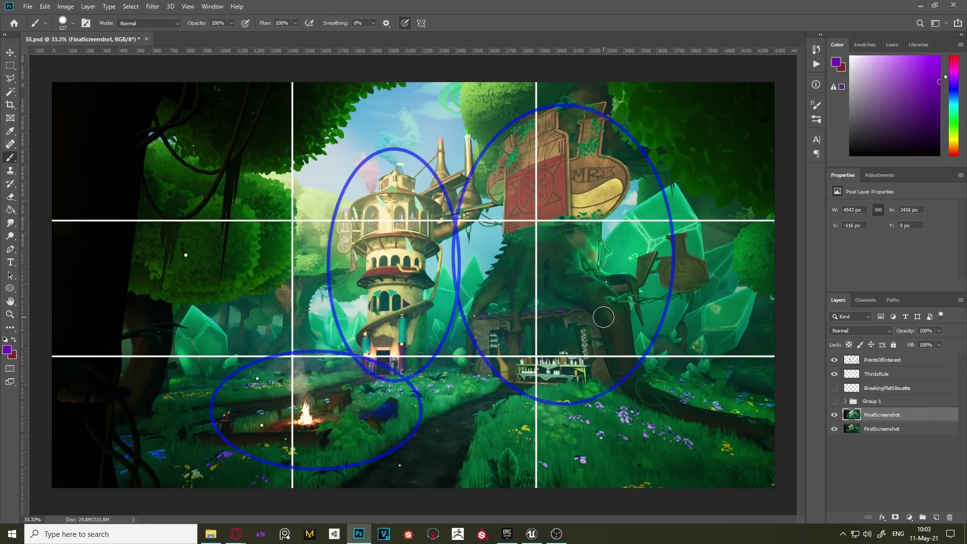
- Hide PointsOfInterest and ThirdsRule, show the BreakingFlatSilouette lines, and zoom the canvas to 66.7%
{"action": "left_click", "coordinate": [834, 359]}
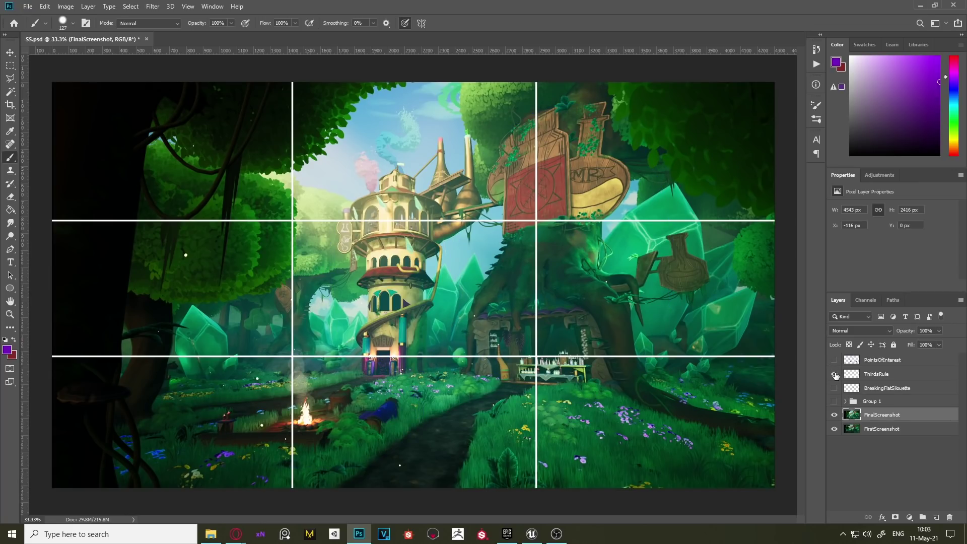
{"action": "left_click", "coordinate": [834, 374]}
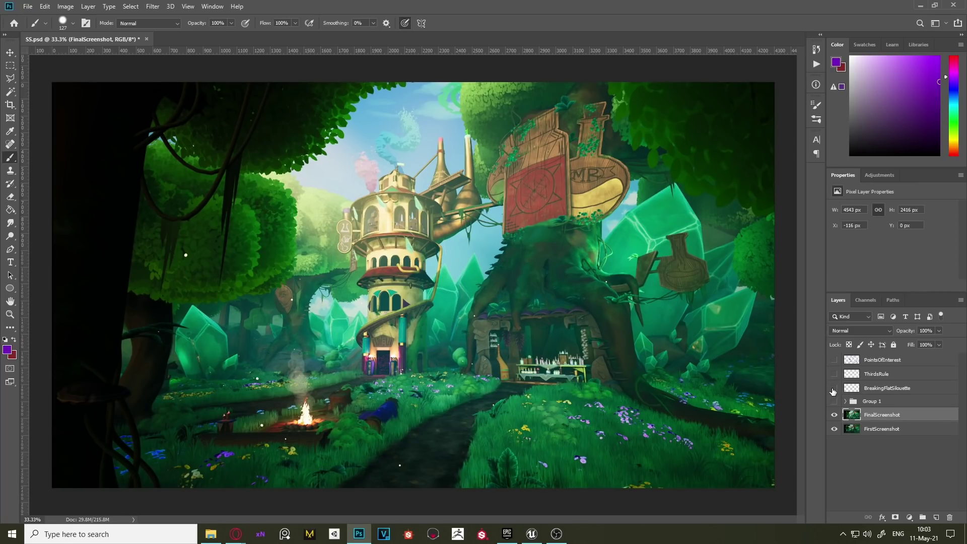
{"action": "left_click", "coordinate": [834, 388]}
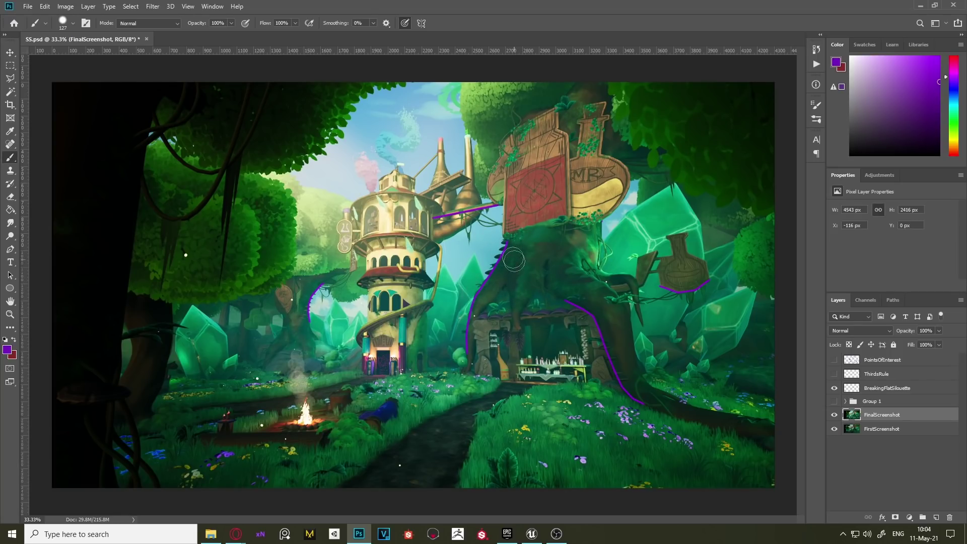
{"action": "key", "text": "ctrl+plus"}
{"action": "key", "text": "ctrl+plus"}
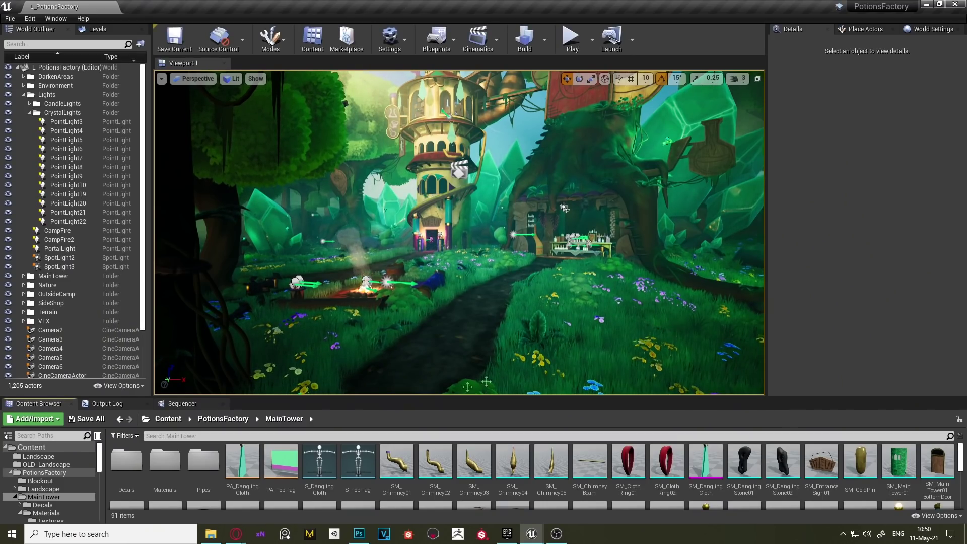
- Browse into MainTower Materials > Textures and open T_TrimSheet01_BaseColor
{"action": "double_click", "coordinate": [160, 475]}
{"action": "double_click", "coordinate": [126, 461]}
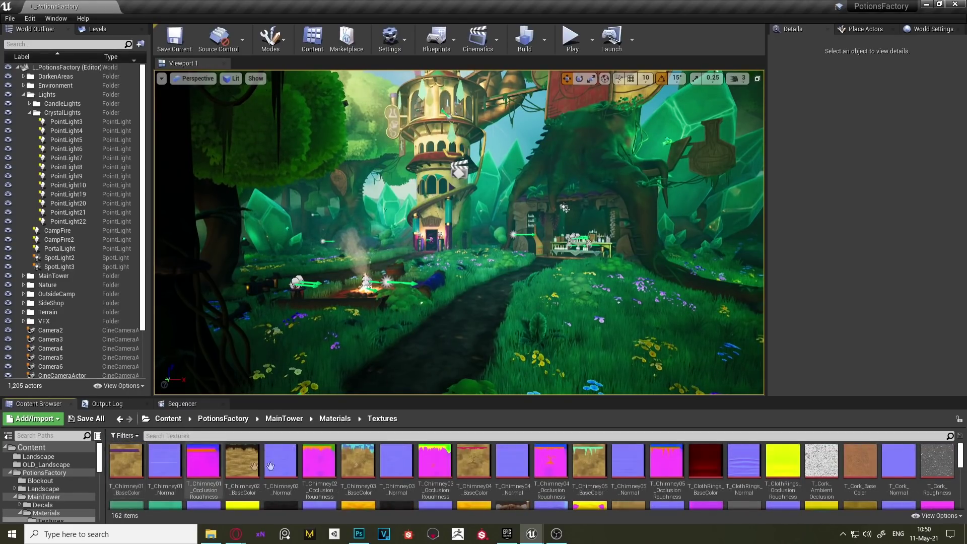
{"action": "scroll", "coordinate": [547, 464], "scroll_direction": "down", "scroll_amount": 5}
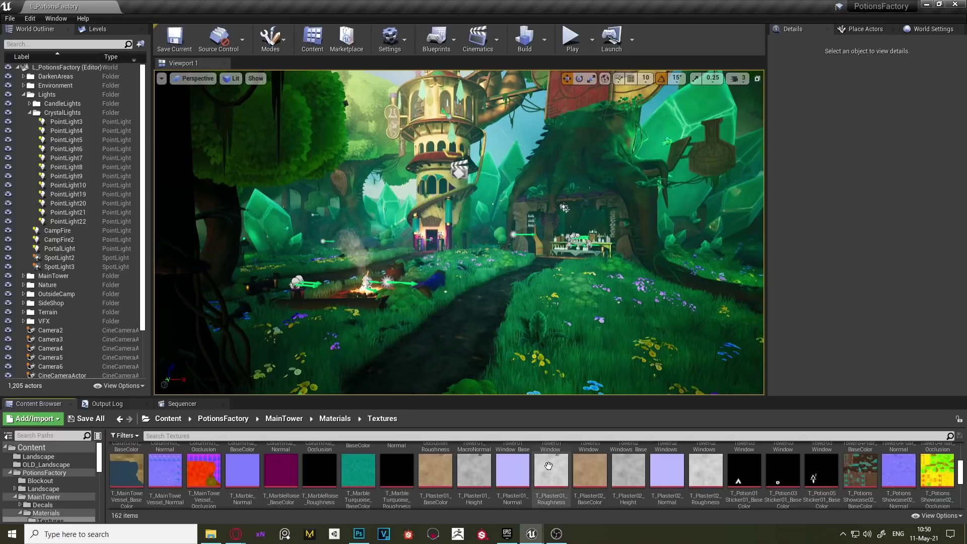
{"action": "scroll", "coordinate": [549, 466], "scroll_direction": "down", "scroll_amount": 6}
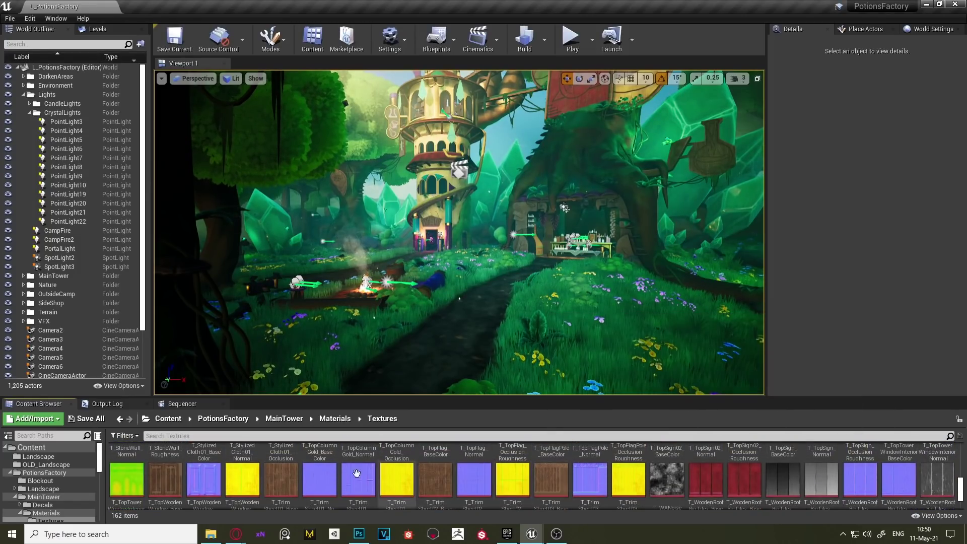
{"action": "double_click", "coordinate": [273, 485]}
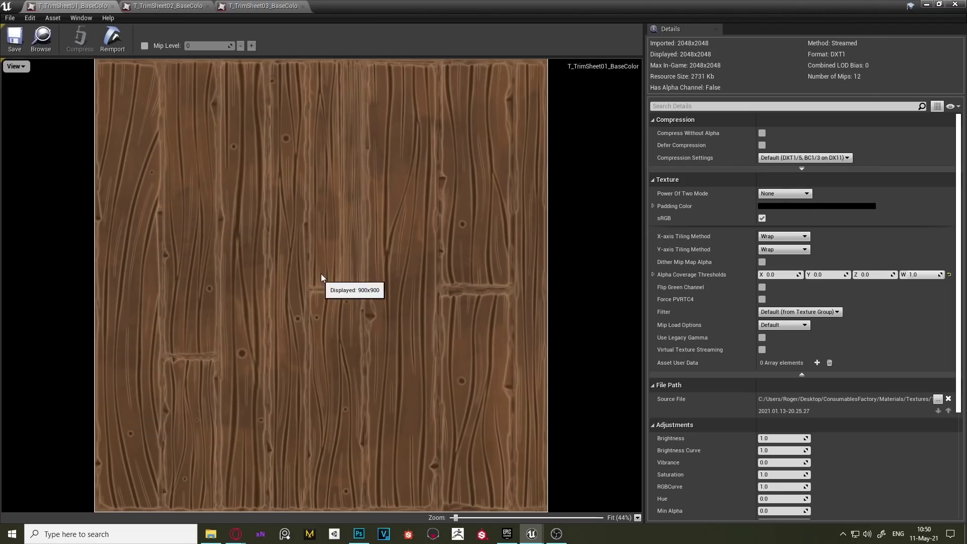
- View the T_TrimSheet02_BaseColor and T_TrimSheet03_BaseColor wood textures
{"action": "left_click", "coordinate": [168, 5]}
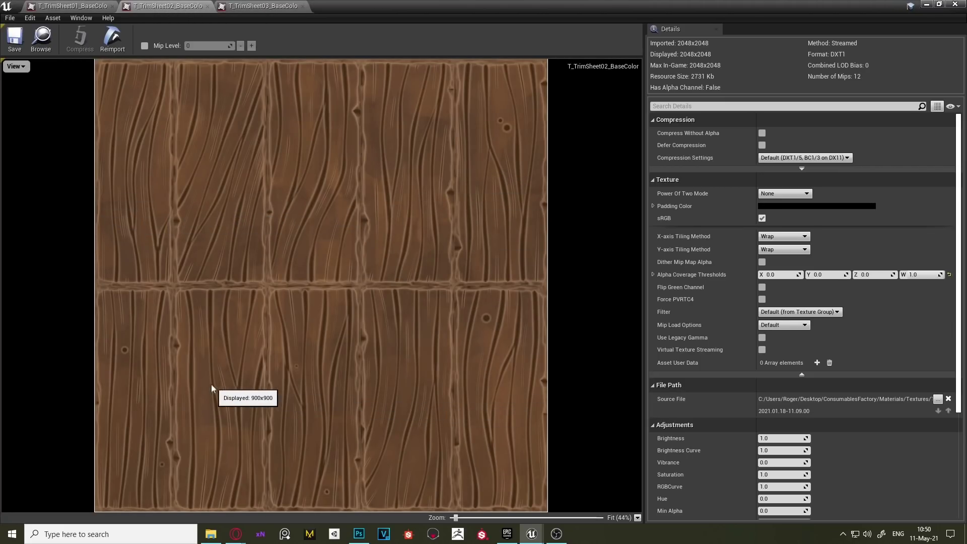
{"action": "left_click", "coordinate": [272, 6]}
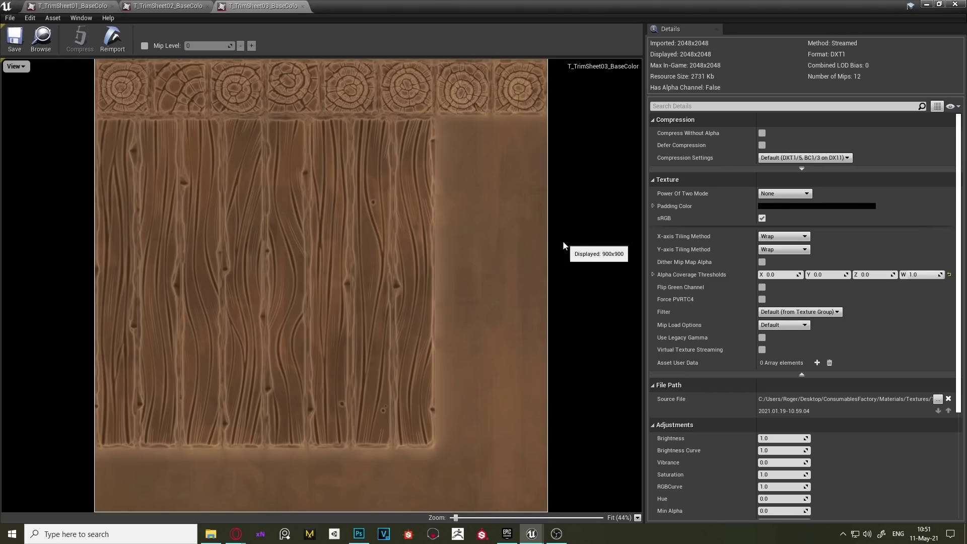
- Close the texture editor, fly up to the tower, and look around its balcony ramp and teal column
{"action": "left_click", "coordinate": [955, 4]}
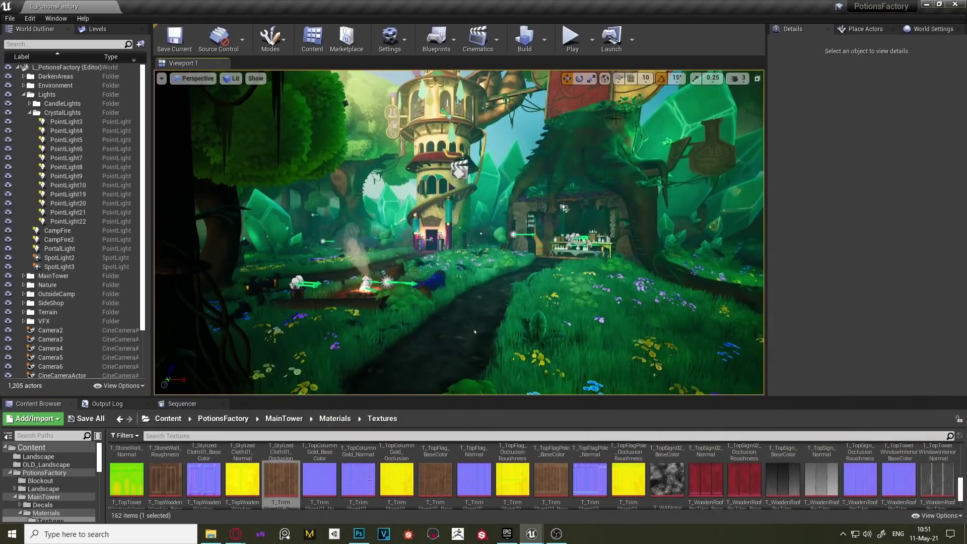
{"action": "key", "text": "w"}
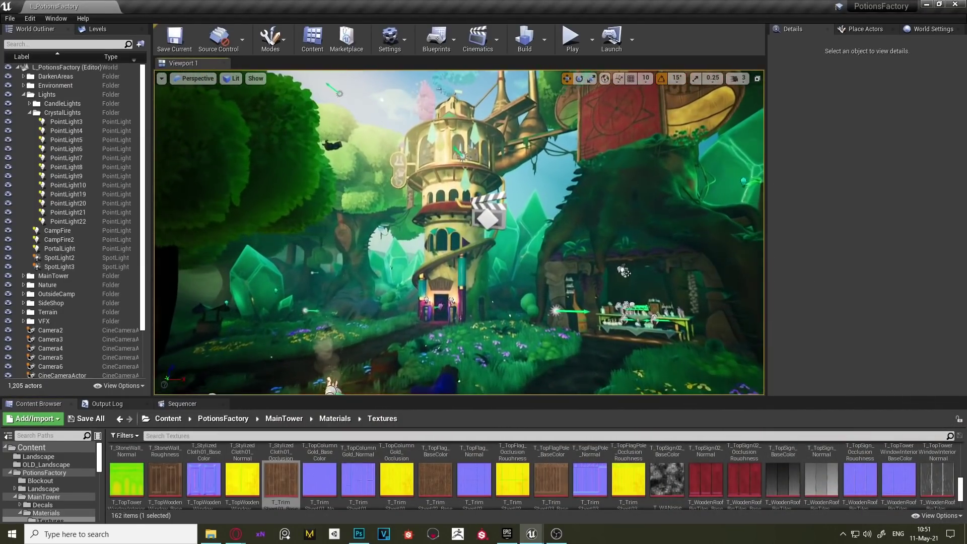
{"action": "key", "text": "w"}
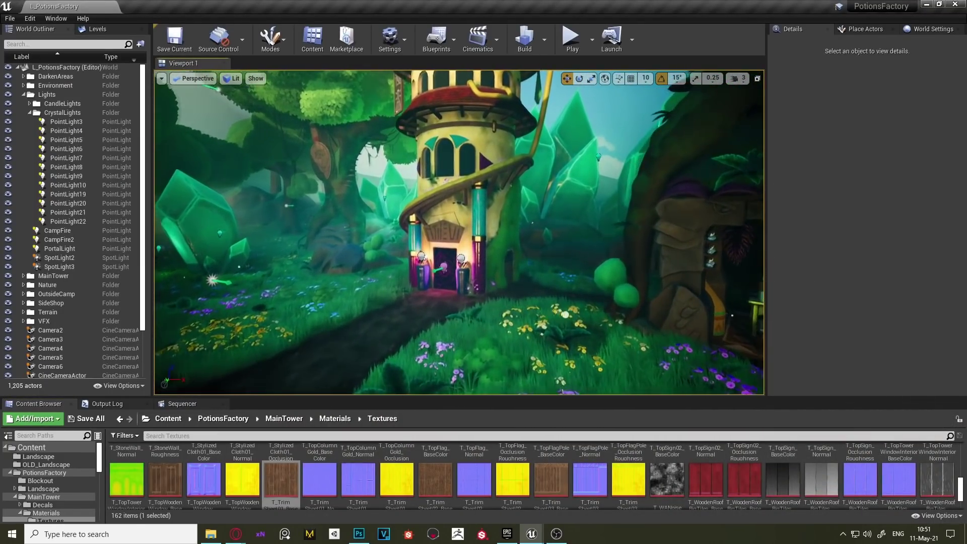
{"action": "key", "text": "w"}
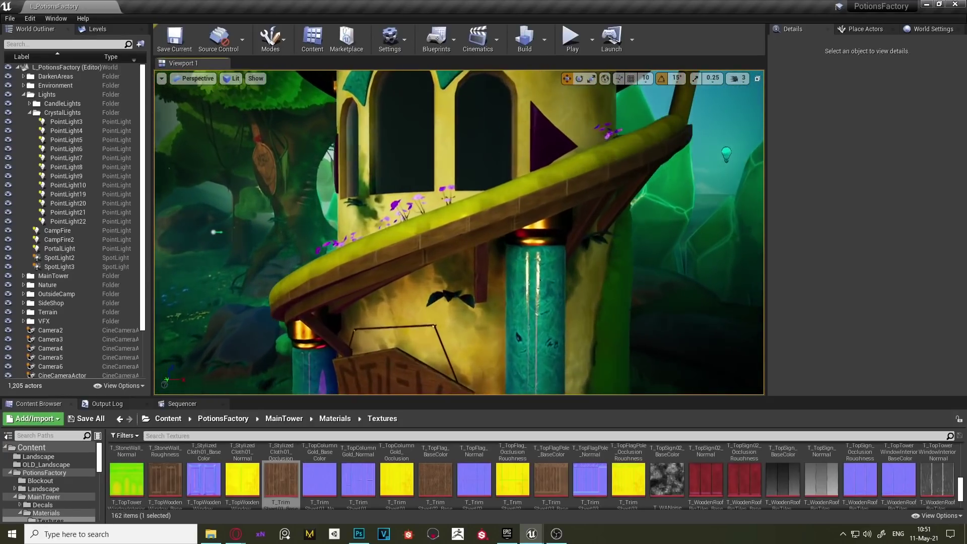
{"action": "key", "text": "w"}
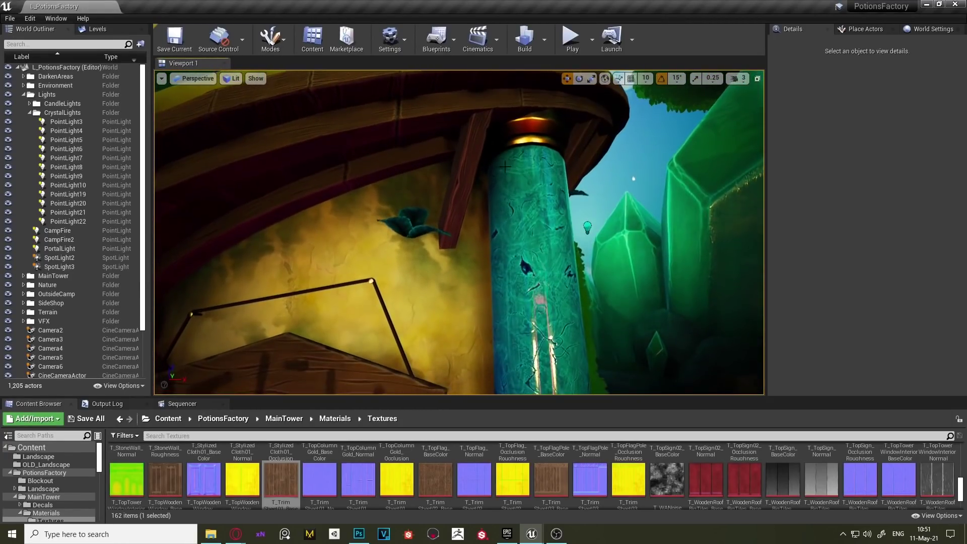
{"action": "right_click_drag", "start_coordinate": [505, 167], "coordinate": [369, 279]}
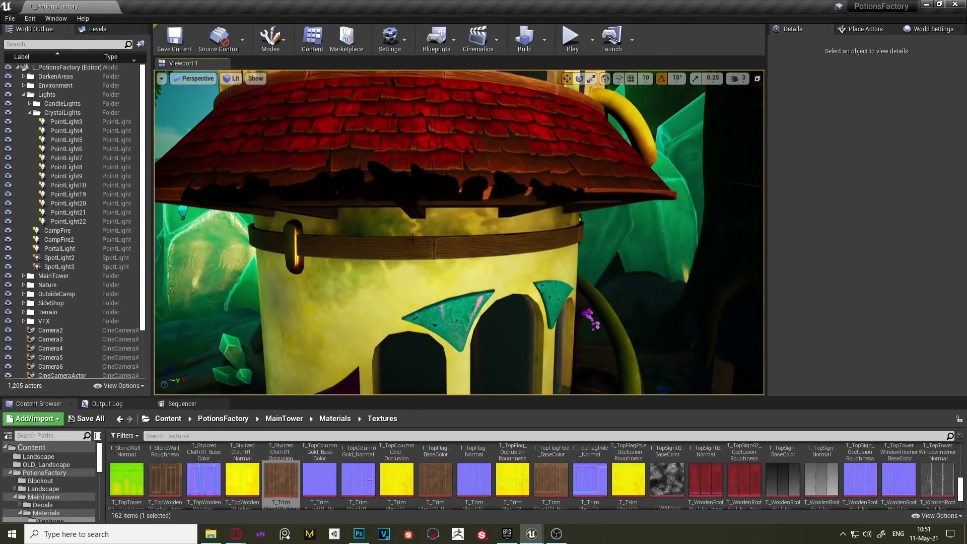
{"action": "right_click_drag", "start_coordinate": [411, 238], "coordinate": [465, 208]}
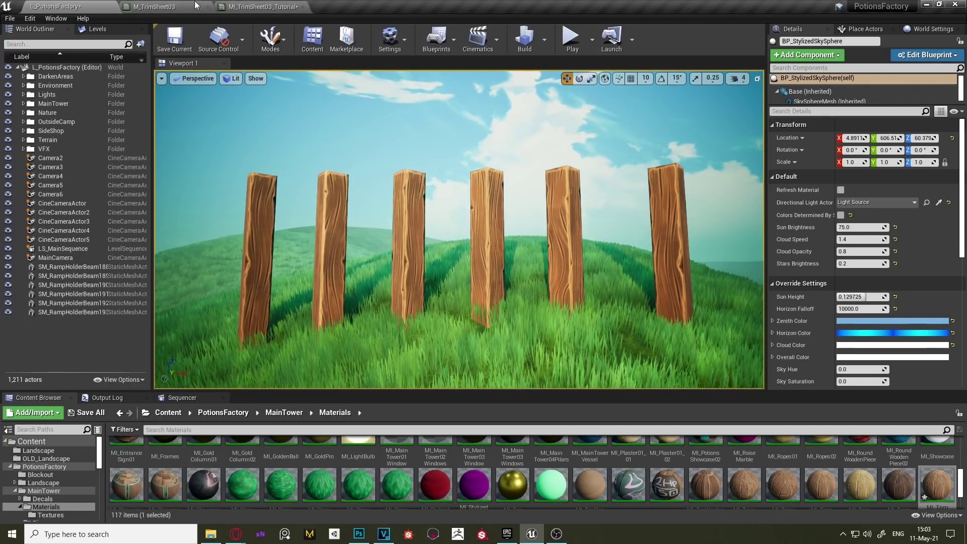
- Switch to the M_TrimSheet03 material graph
{"action": "left_click", "coordinate": [161, 6]}
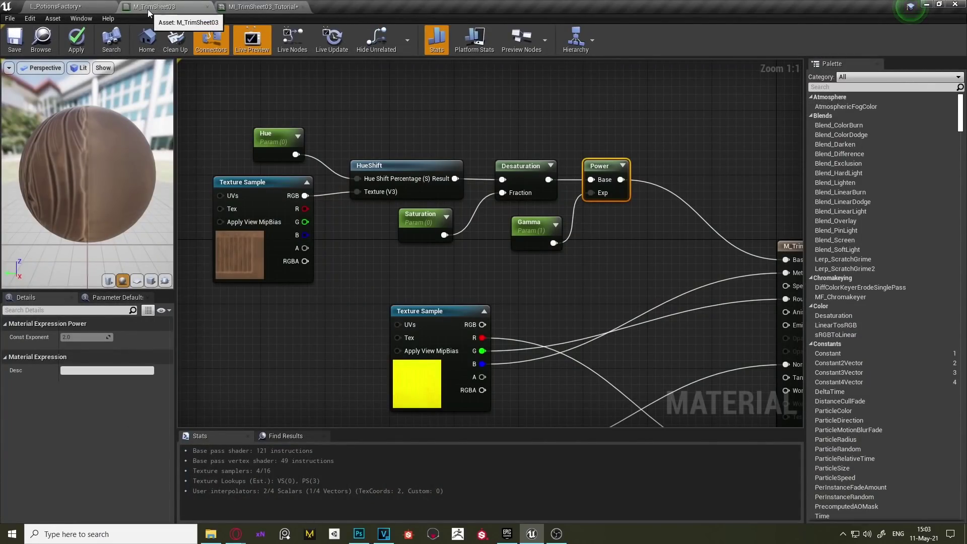
- Inspect M_TrimSheet03's HueShift, Desaturation, Power, Contrast, Hue, Saturation and Texture Sample nodes
{"action": "left_click", "coordinate": [301, 46]}
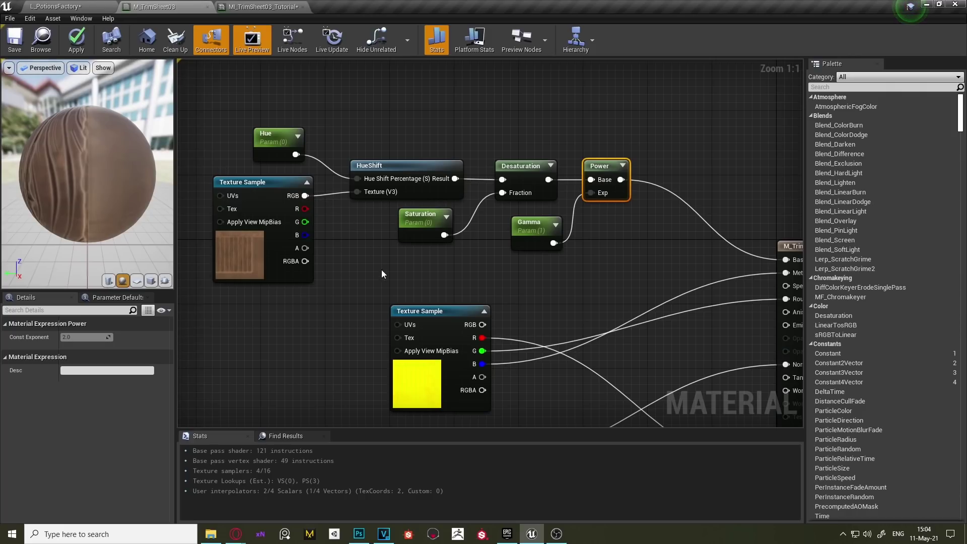
{"action": "right_click_drag", "start_coordinate": [381, 270], "coordinate": [349, 282]}
{"action": "left_click_drag", "start_coordinate": [355, 141], "coordinate": [579, 182]}
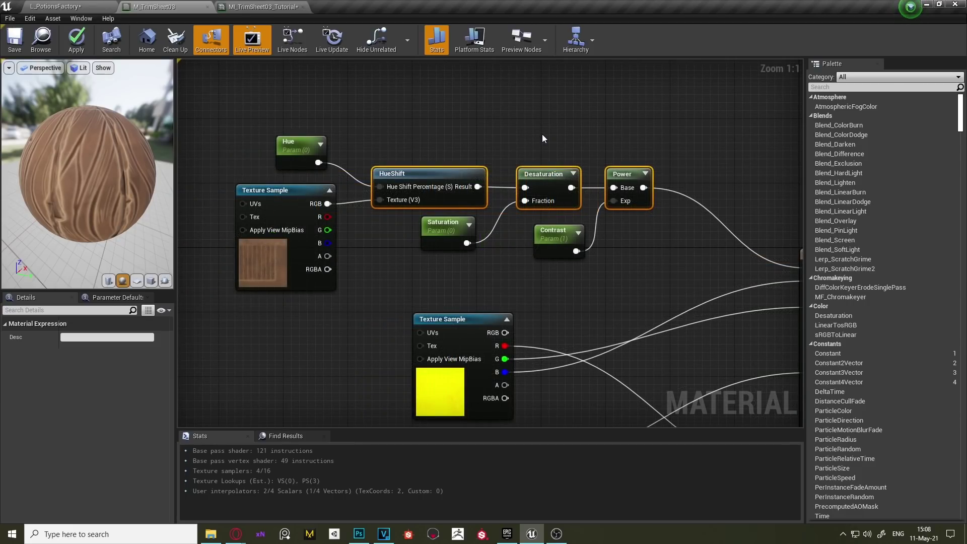
{"action": "left_click_drag", "start_coordinate": [542, 134], "coordinate": [562, 180]}
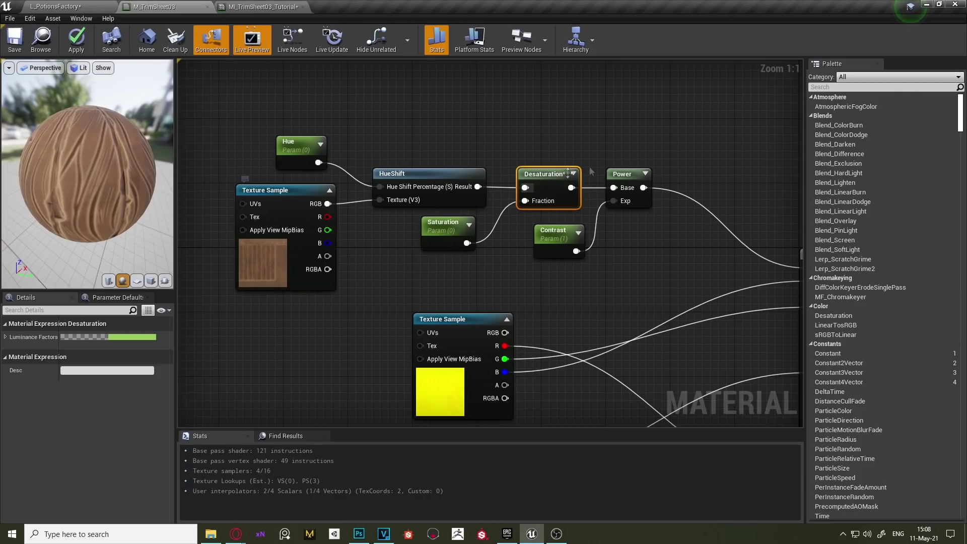
{"action": "left_click", "coordinate": [647, 160]}
{"action": "left_click", "coordinate": [625, 173]}
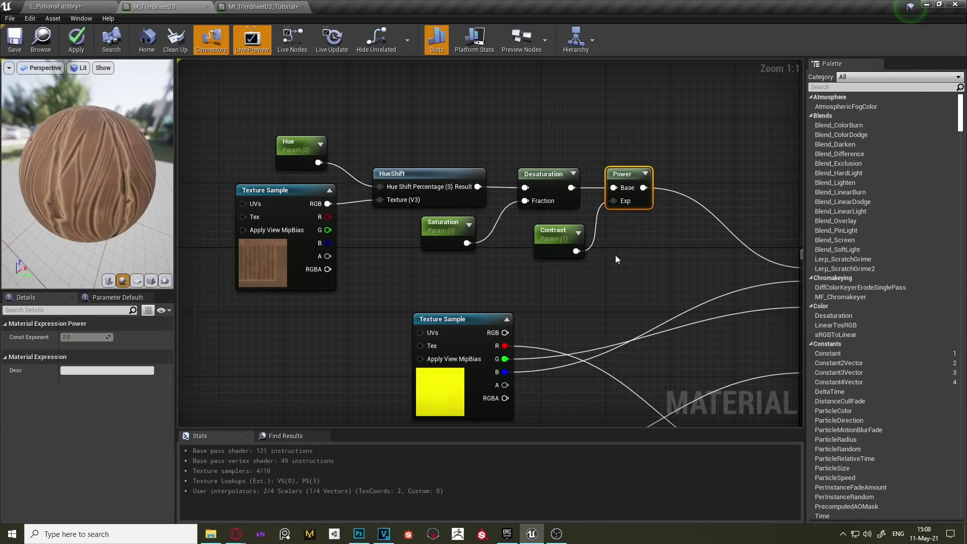
{"action": "left_click", "coordinate": [556, 246]}
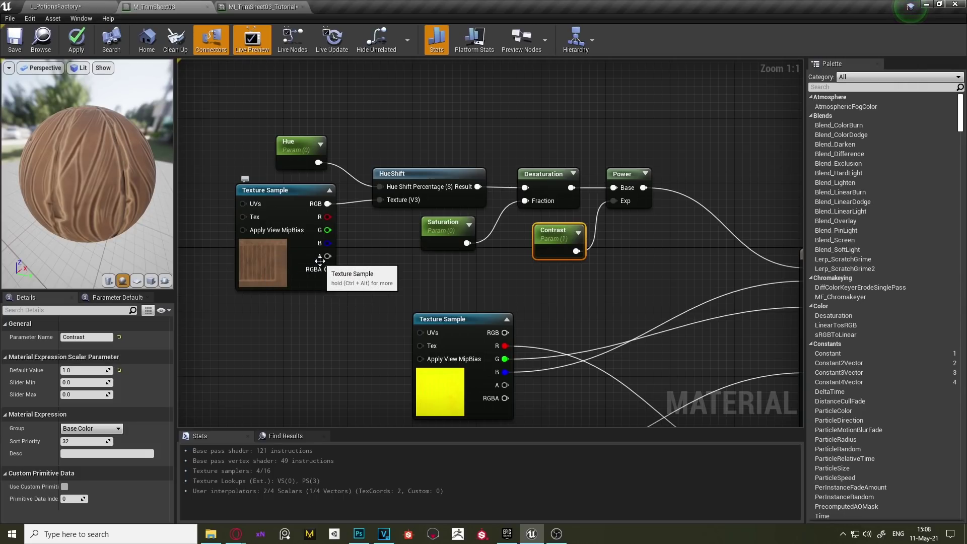
{"action": "left_click_drag", "start_coordinate": [272, 115], "coordinate": [369, 145]}
{"action": "left_click_drag", "start_coordinate": [458, 271], "coordinate": [404, 243]}
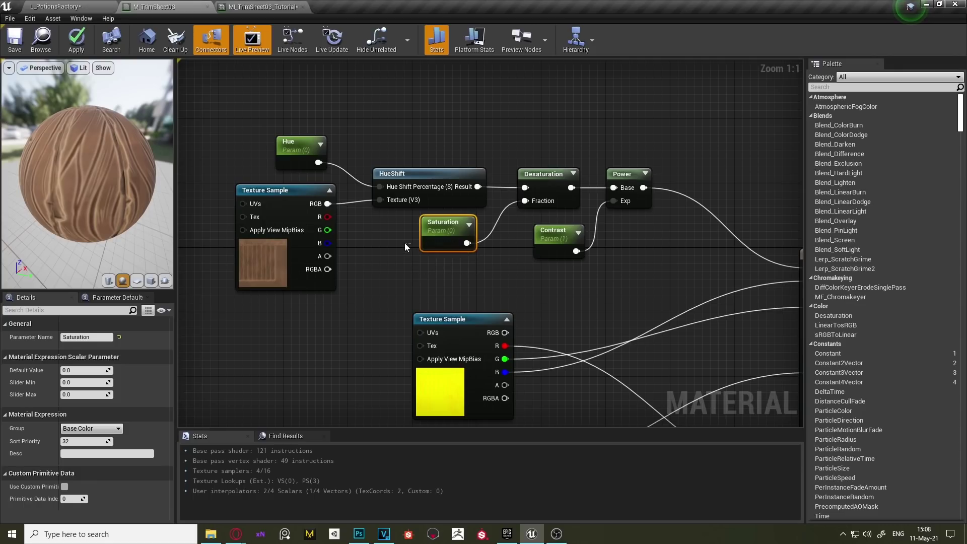
{"action": "left_click_drag", "start_coordinate": [623, 278], "coordinate": [524, 243]}
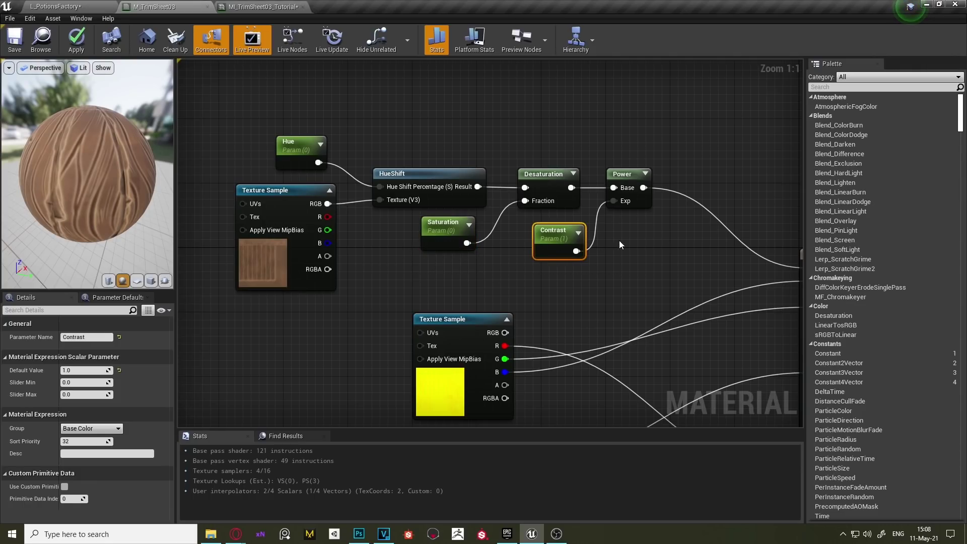
{"action": "left_click", "coordinate": [290, 262]}
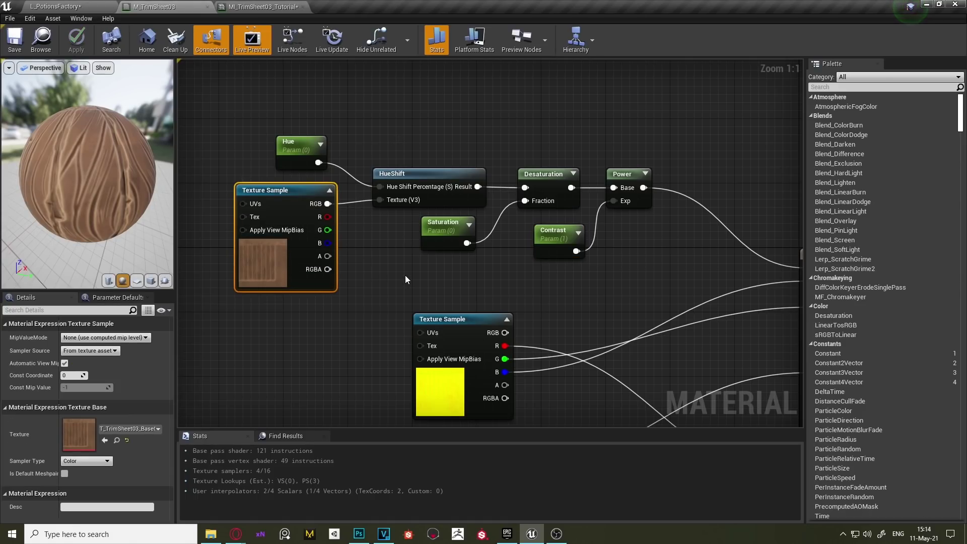
- Float the MI_TrimSheet03_Tutorial editor and apply that instance to two wooden posts
{"action": "left_click", "coordinate": [261, 6]}
{"action": "left_click_drag", "start_coordinate": [256, 4], "coordinate": [634, 143]}
{"action": "left_click", "coordinate": [87, 6]}
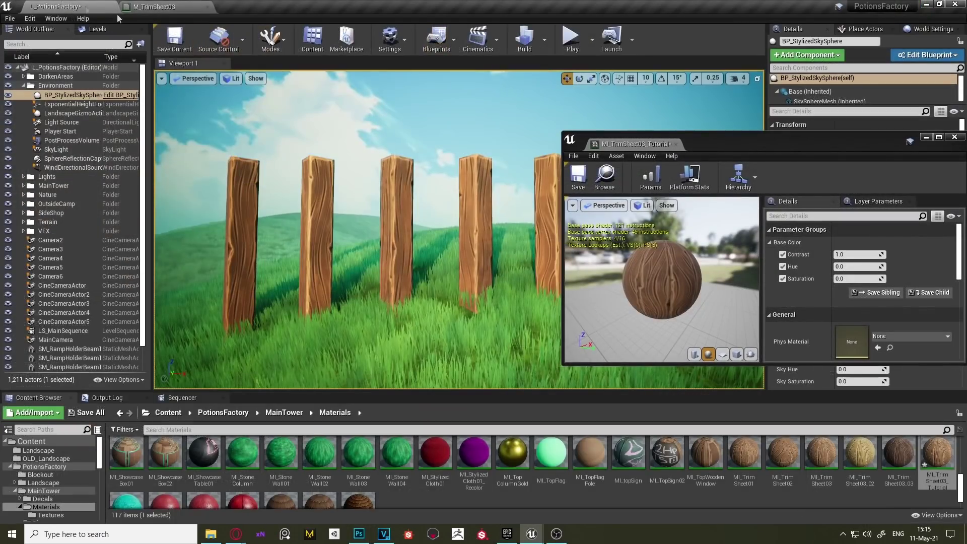
{"action": "left_click_drag", "start_coordinate": [753, 144], "coordinate": [749, 131]}
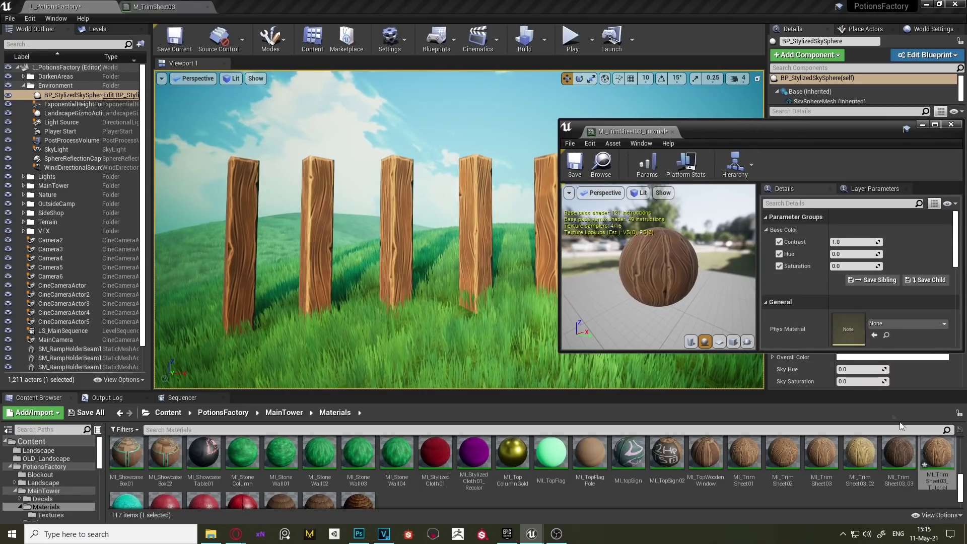
{"action": "left_click_drag", "start_coordinate": [937, 453], "coordinate": [542, 292]}
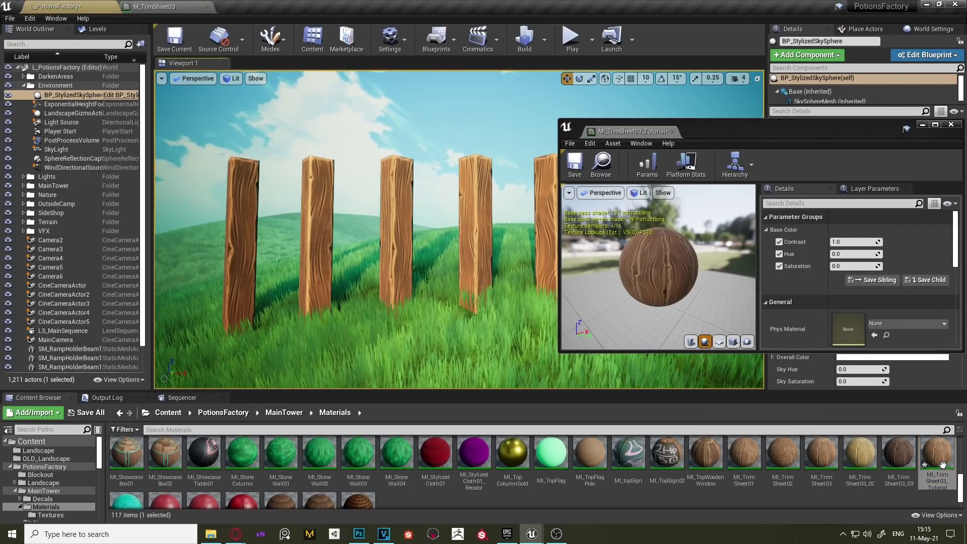
{"action": "left_click_drag", "start_coordinate": [937, 453], "coordinate": [406, 250]}
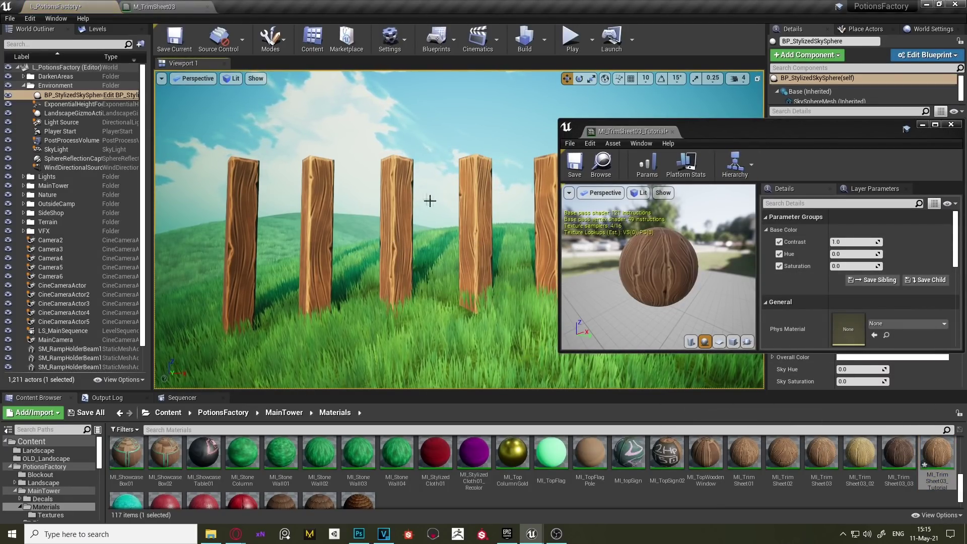
- Shift the instance's Hue to tint the posts green-yellow, then reset Hue to 0.0
{"action": "mouse_move", "coordinate": [846, 255]}
{"action": "left_mouse_down"}
{"action": "mouse_move", "coordinate": [896, 255]}
{"action": "mouse_move", "coordinate": [840, 255]}
{"action": "mouse_move", "coordinate": [862, 255]}
{"action": "mouse_move", "coordinate": [846, 256]}
{"action": "mouse_move", "coordinate": [843, 241]}
{"action": "mouse_move", "coordinate": [857, 243]}
{"action": "left_mouse_up"}
{"action": "left_click", "coordinate": [846, 254]}
{"action": "type", "text": "0"}
{"action": "key", "text": "Return"}
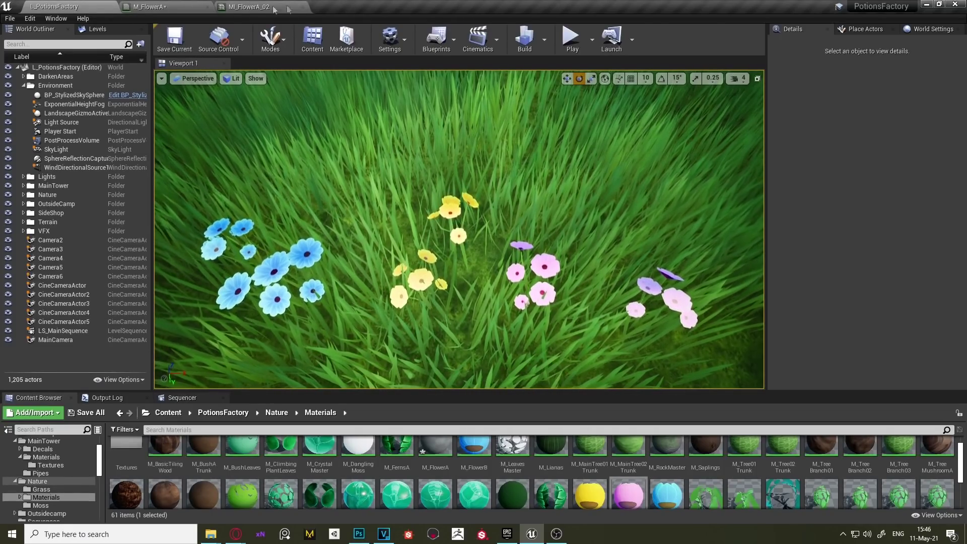
- Inspect M_FlowerA's SpeedTreeColorVariation node and the Color Variation parameter feeding Base Color
{"action": "left_click", "coordinate": [151, 7]}
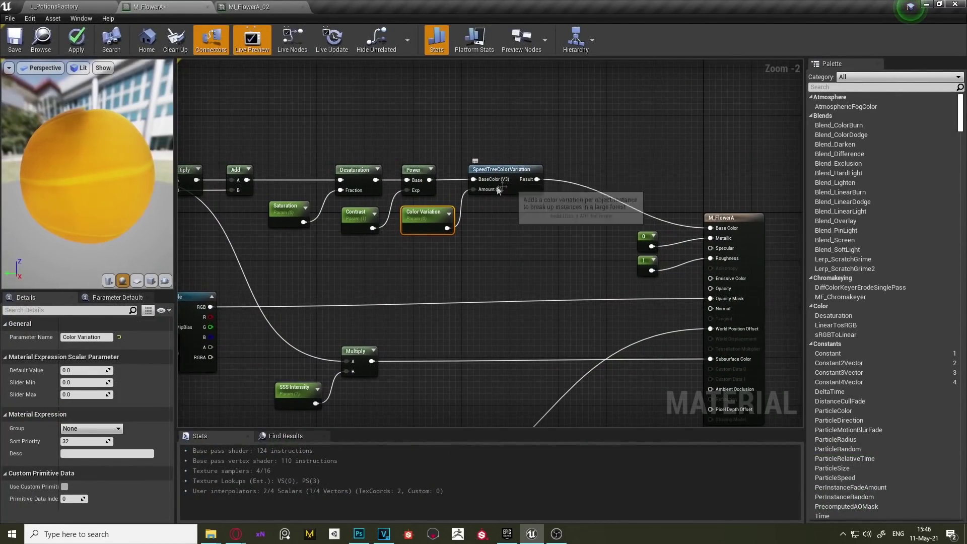
{"action": "right_click_drag", "start_coordinate": [602, 177], "coordinate": [454, 172]}
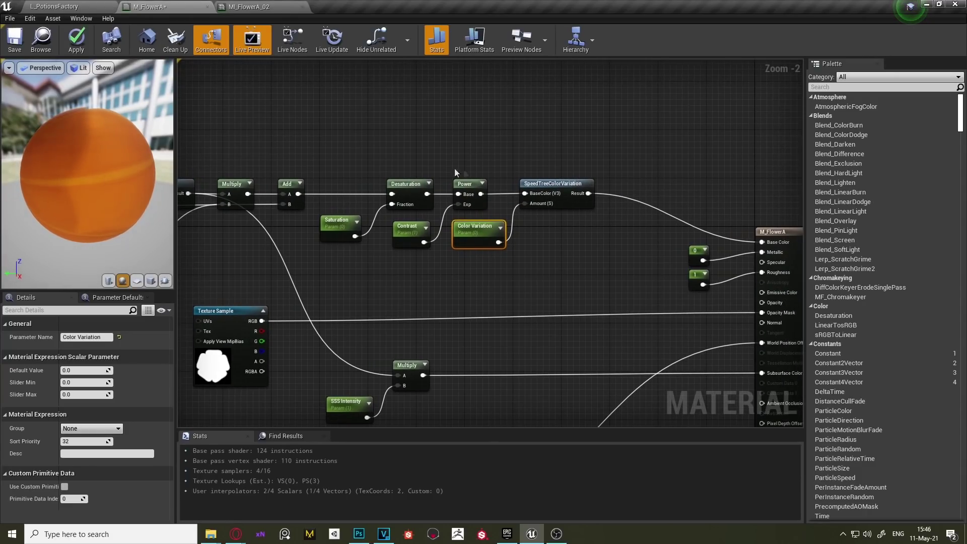
{"action": "right_click_drag", "start_coordinate": [546, 164], "coordinate": [500, 144]}
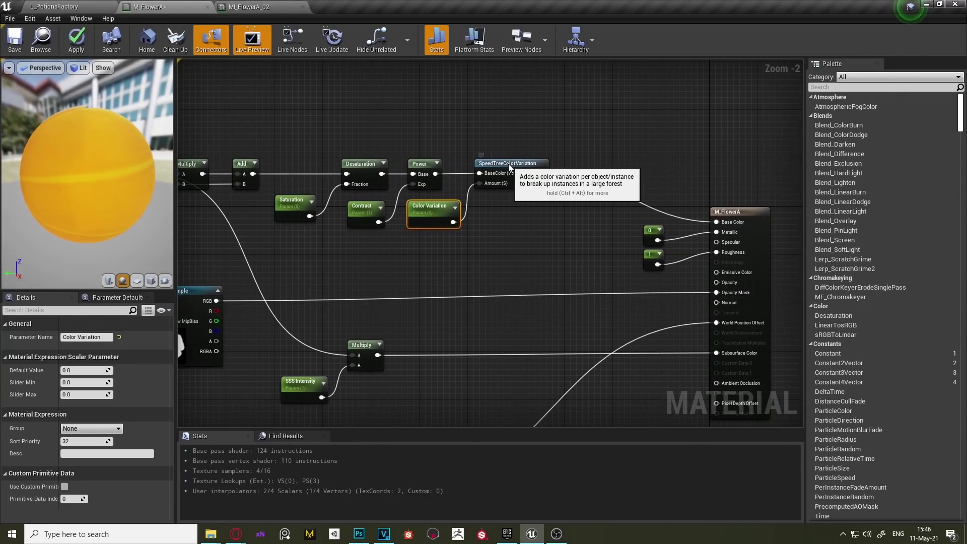
{"action": "left_click", "coordinate": [506, 163]}
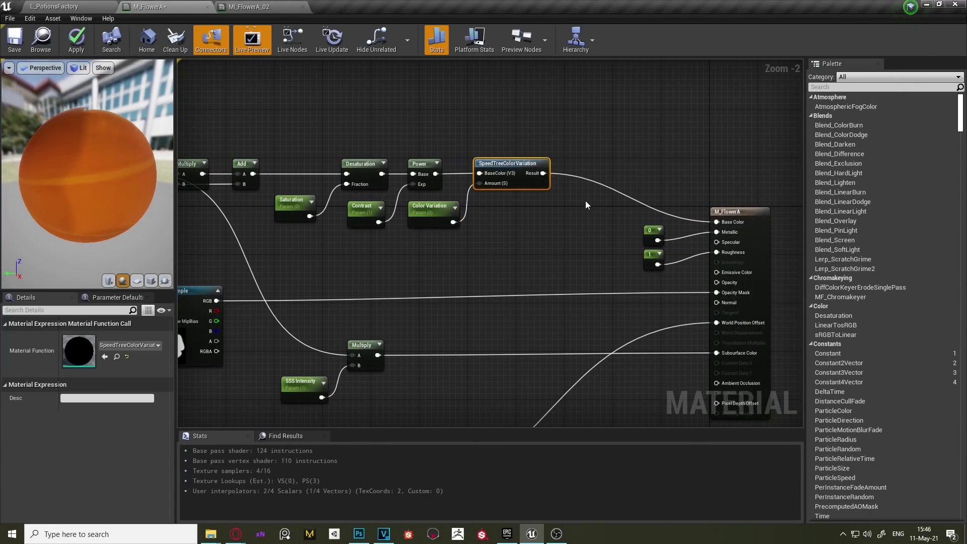
{"action": "left_click", "coordinate": [435, 225]}
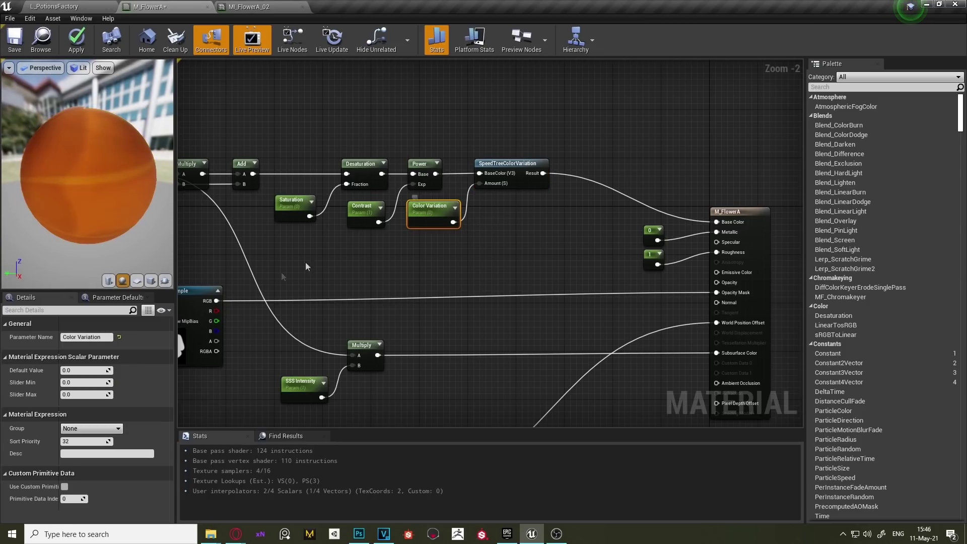
{"action": "left_click", "coordinate": [513, 167]}
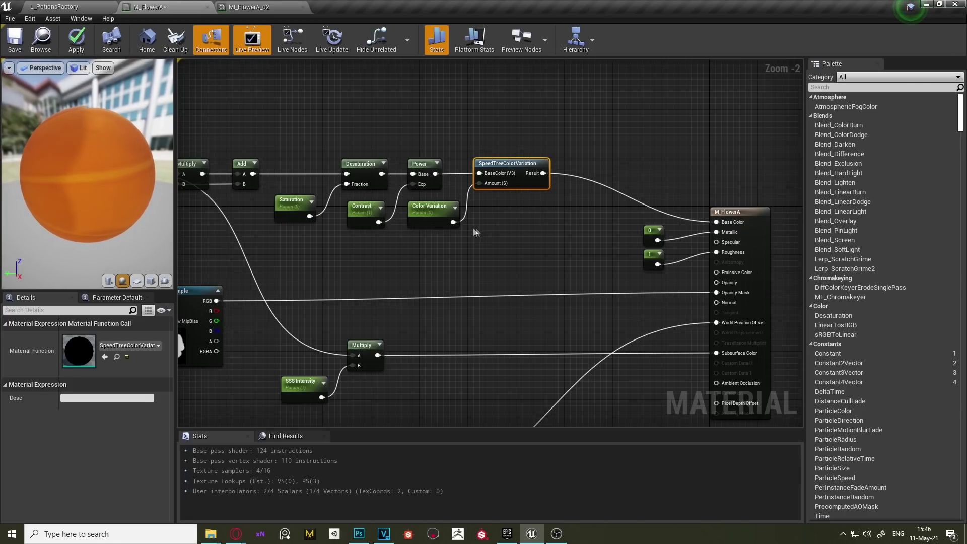
{"action": "left_click", "coordinate": [452, 214]}
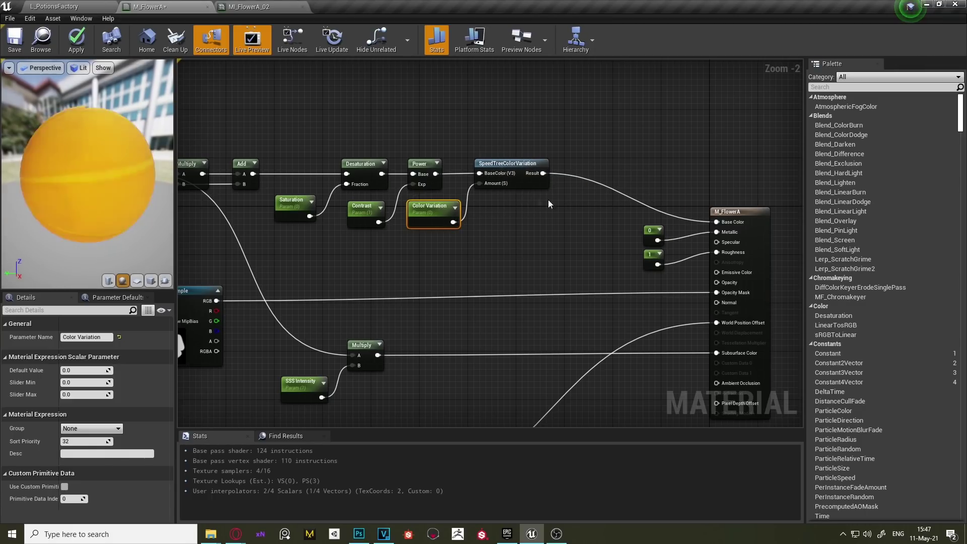
{"action": "left_click", "coordinate": [355, 129]}
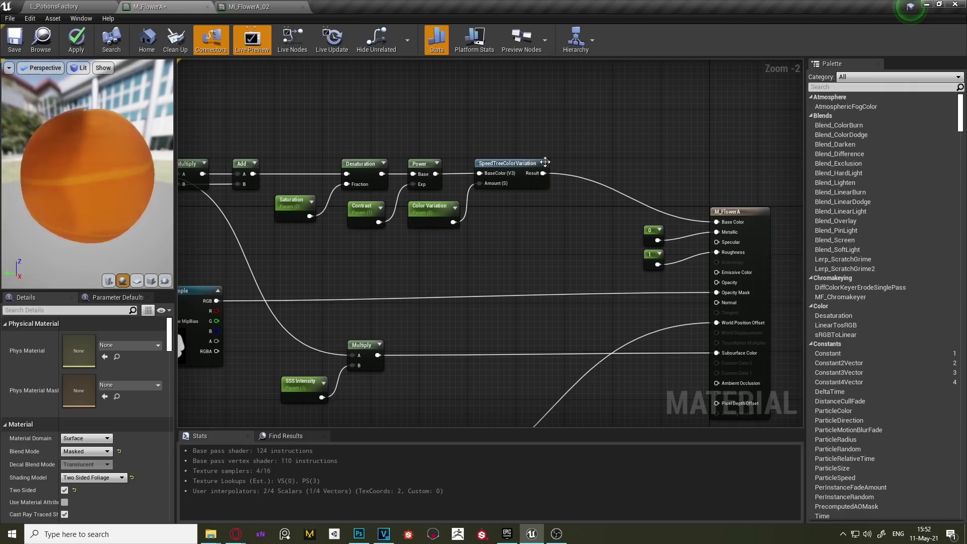
- In L_PotionsFactory, enter Foliage mode and pick both pink flower foliage types
{"action": "left_click", "coordinate": [53, 6]}
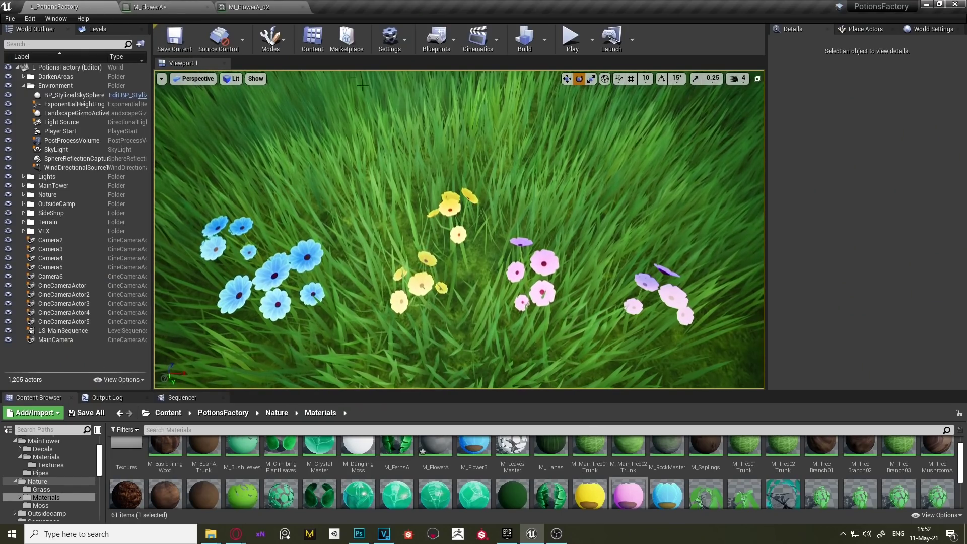
{"action": "left_click", "coordinate": [271, 37]}
{"action": "left_click", "coordinate": [289, 103]}
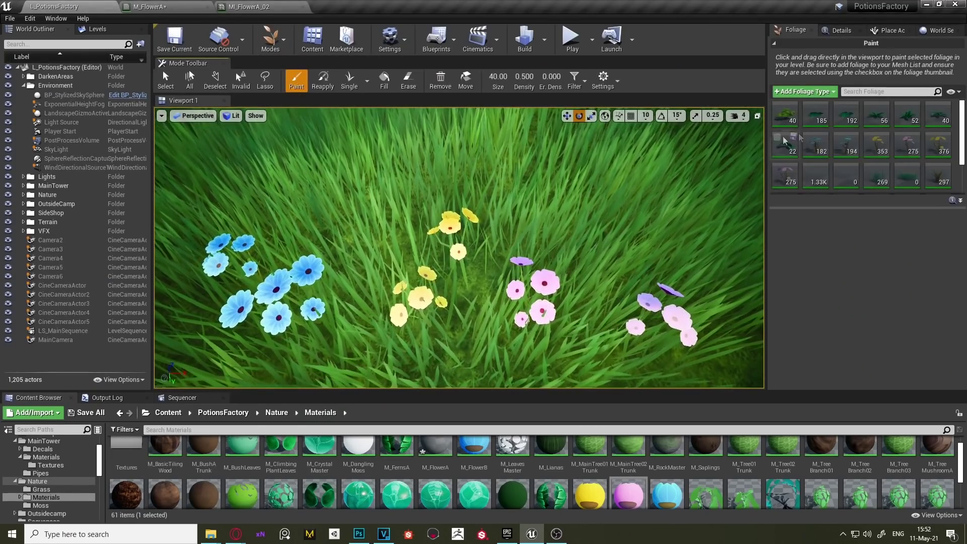
{"action": "left_click", "coordinate": [907, 143]}
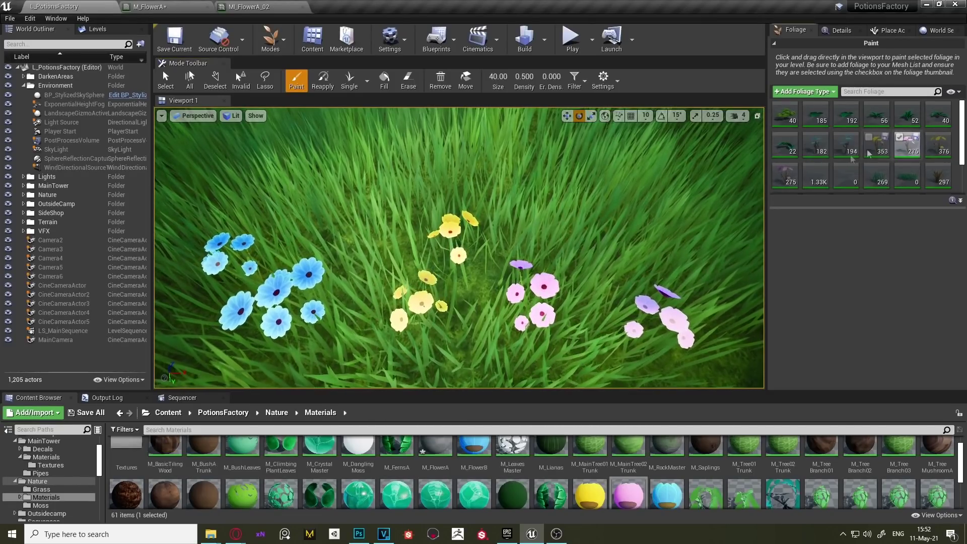
{"action": "left_click", "coordinate": [777, 170]}
- Paint pink flowers across the meadow with an enlarged brush, then return to Select mode
{"action": "scroll", "coordinate": [516, 214], "scroll_direction": "down", "scroll_amount": 5}
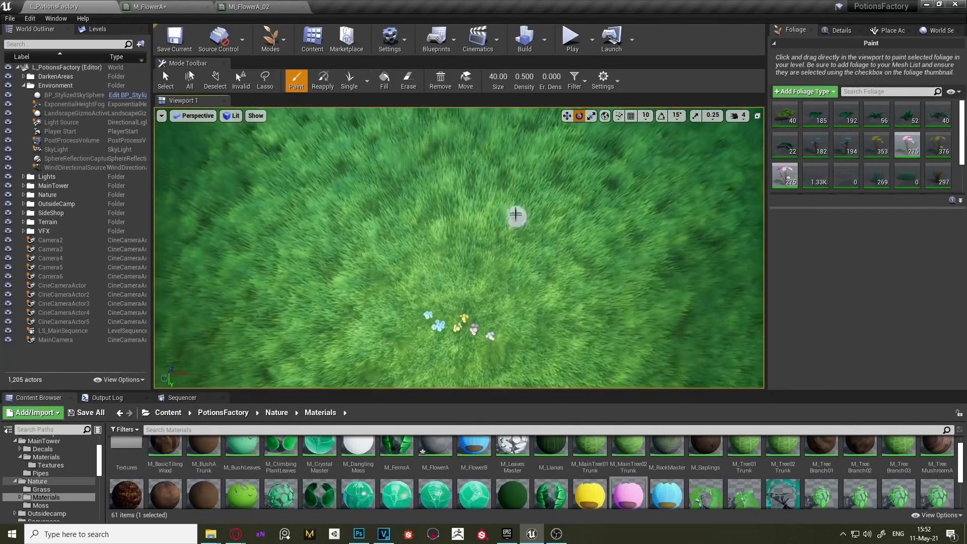
{"action": "mouse_move", "coordinate": [516, 214]}
{"action": "left_mouse_down"}
{"action": "mouse_move", "coordinate": [439, 199]}
{"action": "mouse_move", "coordinate": [503, 233]}
{"action": "mouse_move", "coordinate": [471, 217]}
{"action": "left_mouse_up"}
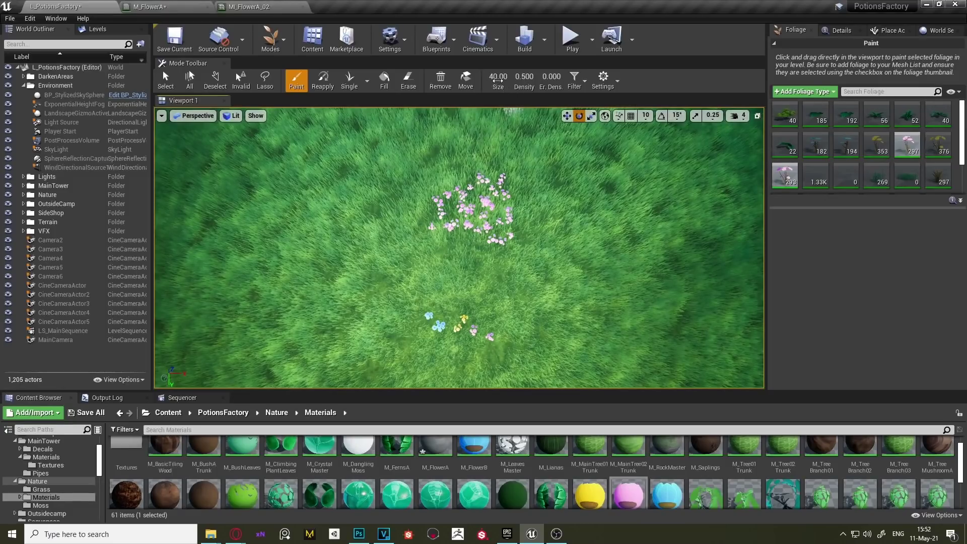
{"action": "key", "text": "bracketright"}
{"action": "key", "text": "bracketright"}
{"action": "key", "text": "bracketright"}
{"action": "key", "text": "bracketright"}
{"action": "key", "text": "bracketright"}
{"action": "key", "text": "bracketright"}
{"action": "key", "text": "bracketright"}
{"action": "key", "text": "bracketright"}
{"action": "key", "text": "bracketright"}
{"action": "key", "text": "bracketright"}
{"action": "mouse_move", "coordinate": [475, 158]}
{"action": "left_mouse_down"}
{"action": "mouse_move", "coordinate": [443, 100]}
{"action": "mouse_move", "coordinate": [512, 162]}
{"action": "left_mouse_up"}
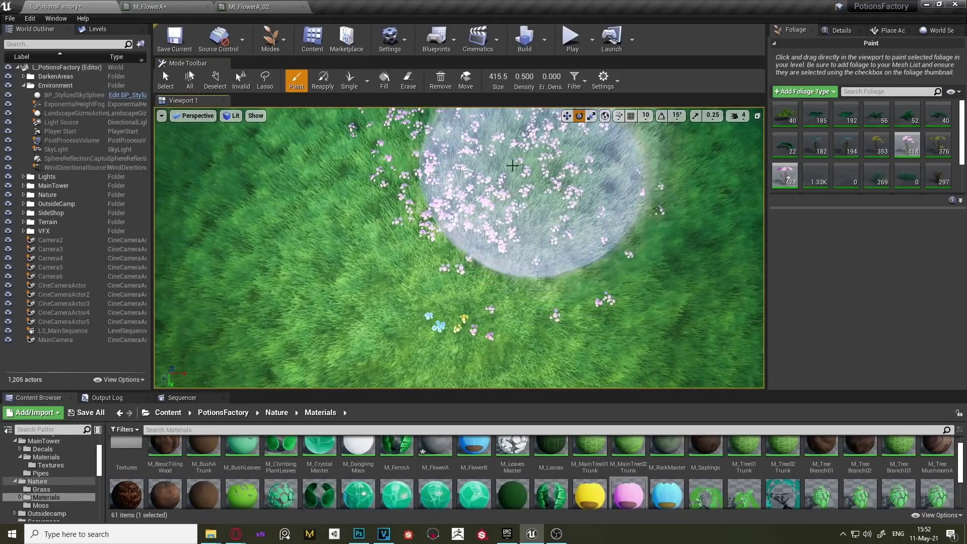
{"action": "mouse_move", "coordinate": [512, 162]}
{"action": "right_mouse_down"}
{"action": "mouse_move", "coordinate": [512, 126]}
{"action": "mouse_move", "coordinate": [530, 263]}
{"action": "right_mouse_up"}
{"action": "mouse_move", "coordinate": [530, 264]}
{"action": "left_mouse_down"}
{"action": "mouse_move", "coordinate": [457, 251]}
{"action": "mouse_move", "coordinate": [373, 210]}
{"action": "mouse_move", "coordinate": [460, 186]}
{"action": "left_mouse_up"}
{"action": "left_click", "coordinate": [270, 38]}
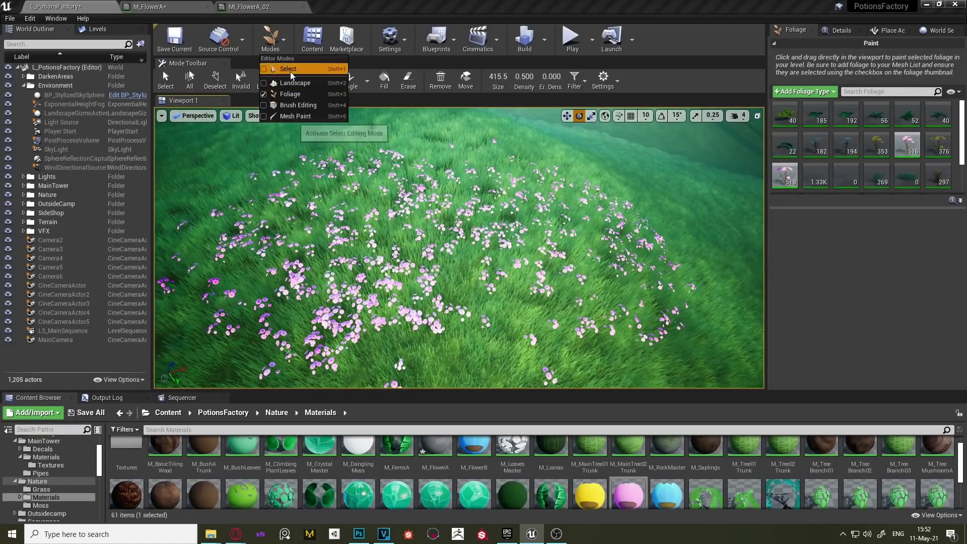
{"action": "left_click", "coordinate": [285, 66]}
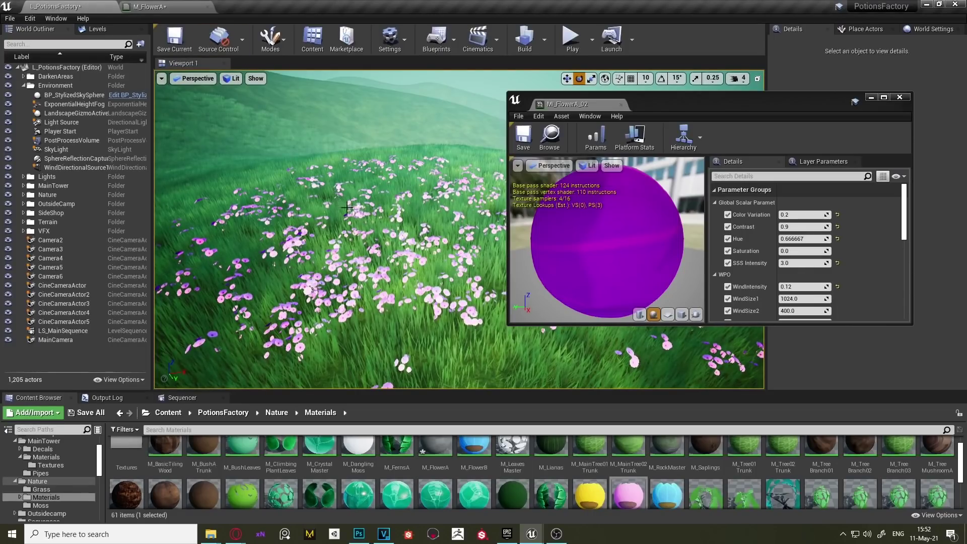
- Raise MI_FlowerA_02's Color Variation from 0.2 to about 0.94 and view the mixed blooms up close
{"action": "left_click", "coordinate": [755, 217]}
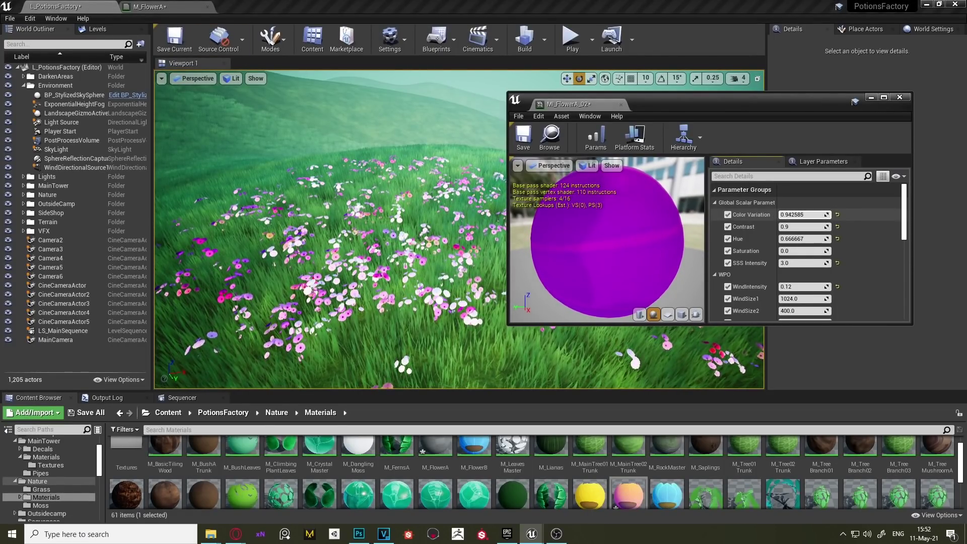
{"action": "mouse_move", "coordinate": [288, 277]}
{"action": "right_mouse_down"}
{"action": "mouse_move", "coordinate": [289, 298]}
{"action": "mouse_move", "coordinate": [288, 277]}
{"action": "right_mouse_up"}
{"action": "right_click_drag", "start_coordinate": [368, 214], "coordinate": [405, 282]}
{"action": "right_click_drag", "start_coordinate": [412, 239], "coordinate": [411, 232]}
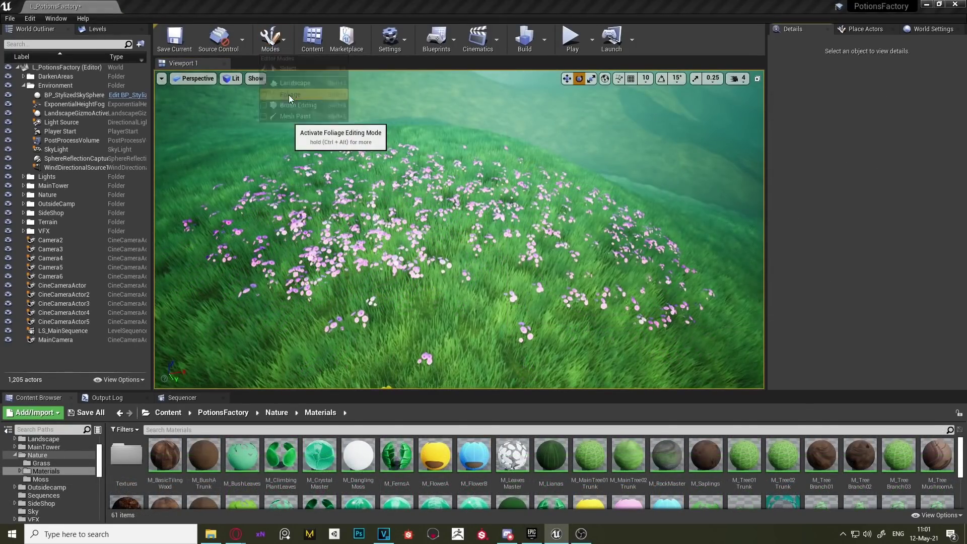
- Erase the flowers from the hillside in Foliage mode
{"action": "left_click", "coordinate": [288, 95]}
{"action": "left_click", "coordinate": [408, 80]}
{"action": "mouse_move", "coordinate": [261, 242]}
{"action": "left_mouse_down"}
{"action": "mouse_move", "coordinate": [404, 262]}
{"action": "mouse_move", "coordinate": [587, 249]}
{"action": "mouse_move", "coordinate": [475, 204]}
{"action": "mouse_move", "coordinate": [607, 233]}
{"action": "left_mouse_up"}
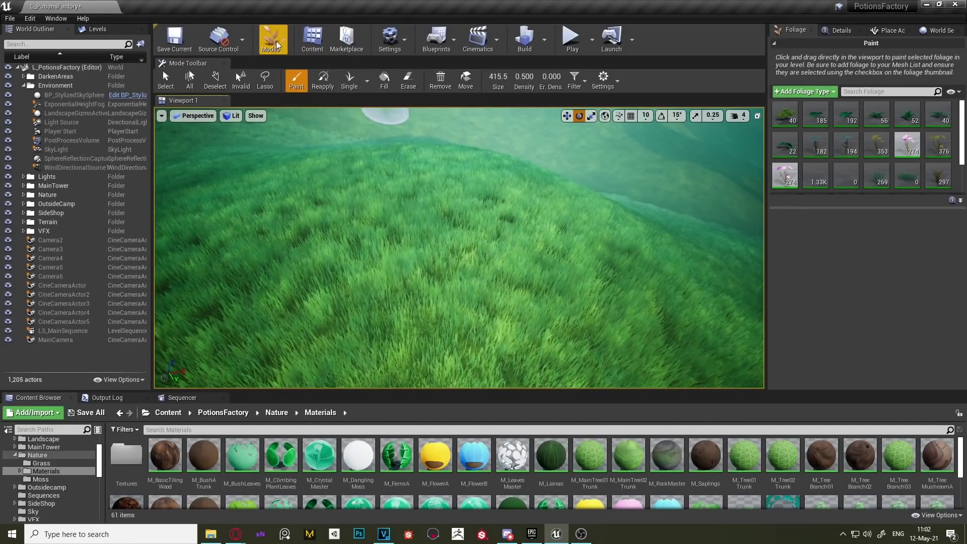
- Exclude both flower types, shrink the brush to 237.8, and paint bushes across the hillside
{"action": "left_click", "coordinate": [296, 80]}
{"action": "left_click", "coordinate": [777, 167]}
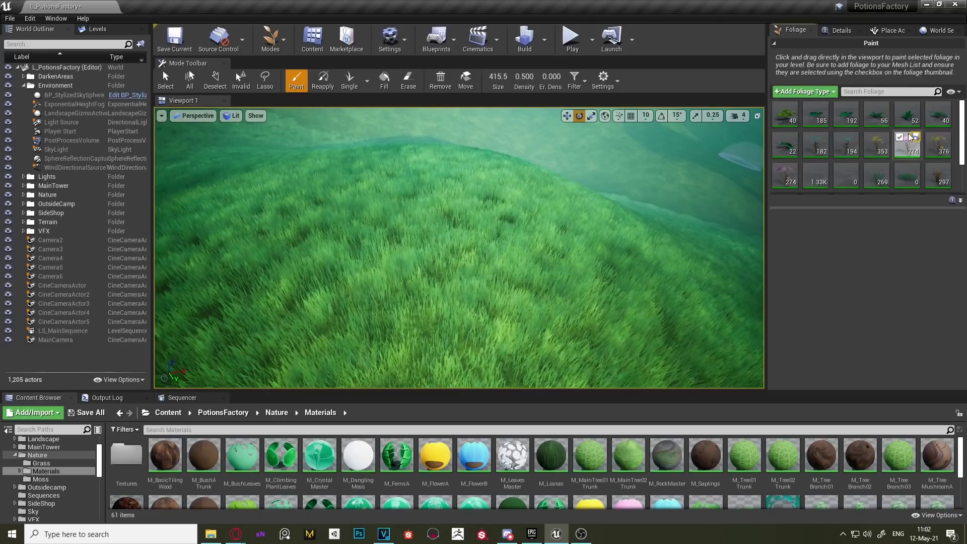
{"action": "left_click", "coordinate": [899, 137]}
{"action": "key", "text": "bracketleft"}
{"action": "key", "text": "bracketleft"}
{"action": "key", "text": "bracketleft"}
{"action": "key", "text": "bracketleft"}
{"action": "key", "text": "bracketleft"}
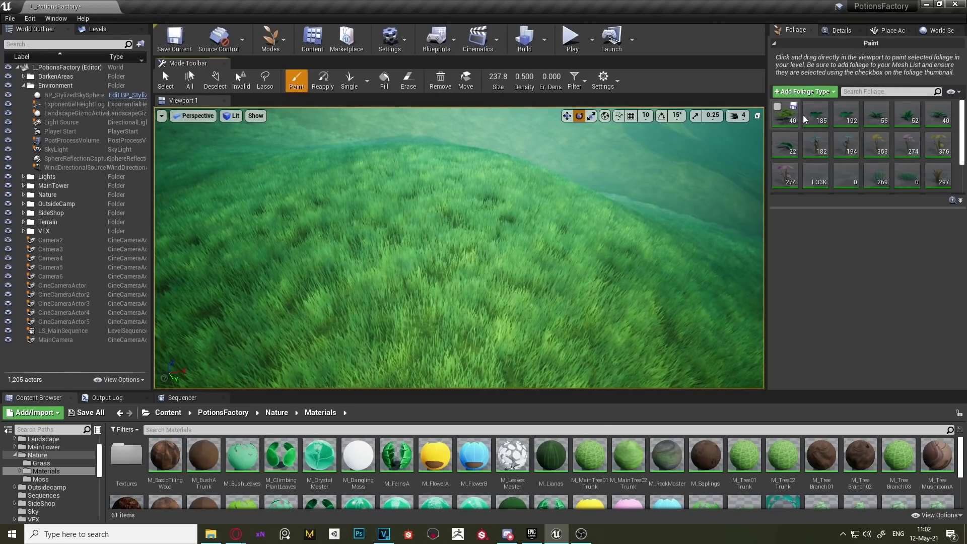
{"action": "left_click", "coordinate": [780, 112]}
{"action": "mouse_move", "coordinate": [417, 222]}
{"action": "left_mouse_down"}
{"action": "mouse_move", "coordinate": [407, 201]}
{"action": "mouse_move", "coordinate": [306, 248]}
{"action": "mouse_move", "coordinate": [351, 292]}
{"action": "mouse_move", "coordinate": [475, 308]}
{"action": "mouse_move", "coordinate": [597, 293]}
{"action": "mouse_move", "coordinate": [544, 269]}
{"action": "mouse_move", "coordinate": [330, 321]}
{"action": "mouse_move", "coordinate": [271, 321]}
{"action": "mouse_move", "coordinate": [365, 362]}
{"action": "mouse_move", "coordinate": [589, 333]}
{"action": "mouse_move", "coordinate": [694, 341]}
{"action": "mouse_move", "coordinate": [599, 307]}
{"action": "mouse_move", "coordinate": [543, 240]}
{"action": "mouse_move", "coordinate": [553, 219]}
{"action": "mouse_move", "coordinate": [314, 225]}
{"action": "mouse_move", "coordinate": [255, 247]}
{"action": "mouse_move", "coordinate": [251, 290]}
{"action": "mouse_move", "coordinate": [327, 307]}
{"action": "mouse_move", "coordinate": [454, 212]}
{"action": "mouse_move", "coordinate": [456, 146]}
{"action": "left_mouse_up"}
- Select one bush instance, scale it much larger and move it to the right
{"action": "key", "text": "shift+1"}
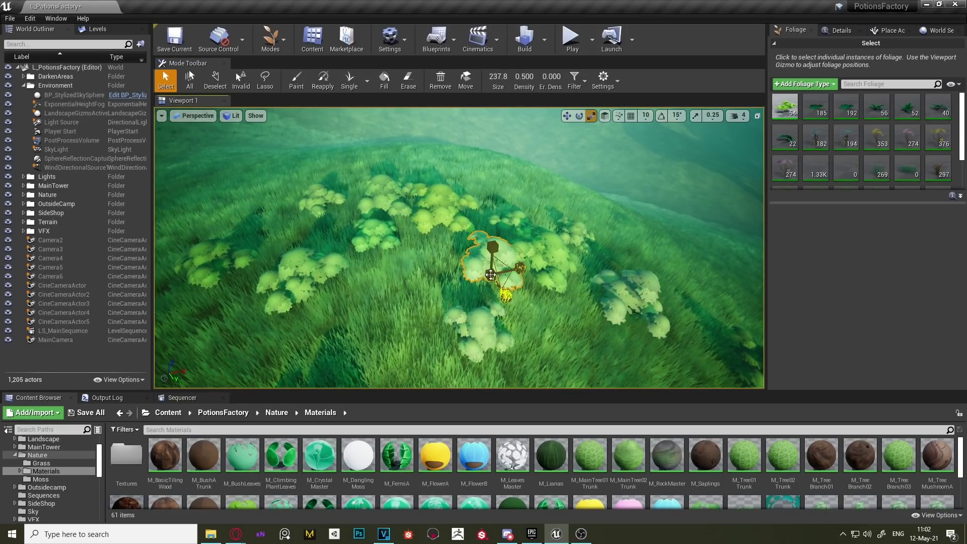
{"action": "left_click_drag", "start_coordinate": [505, 296], "coordinate": [525, 270]}
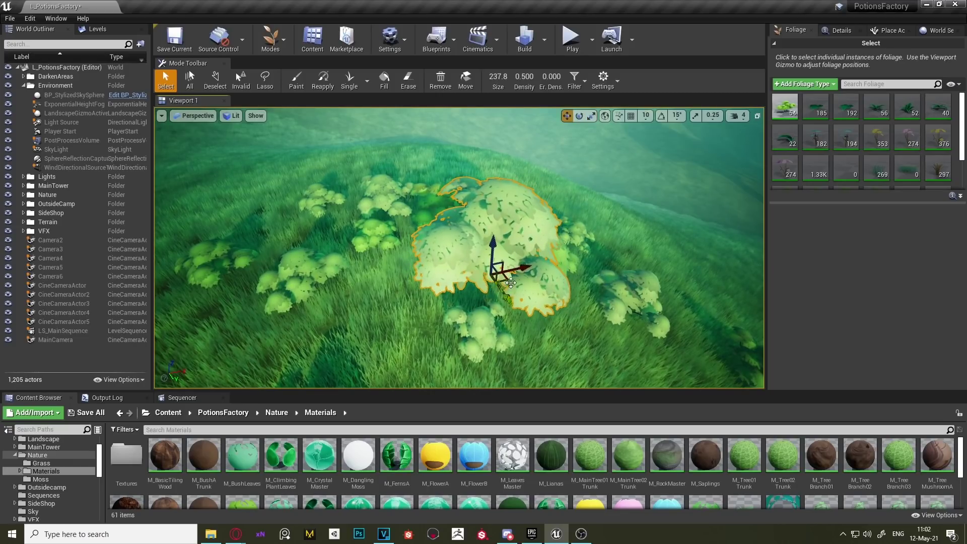
{"action": "left_click_drag", "start_coordinate": [452, 283], "coordinate": [360, 323]}
{"action": "left_click_drag", "start_coordinate": [542, 319], "coordinate": [618, 322]}
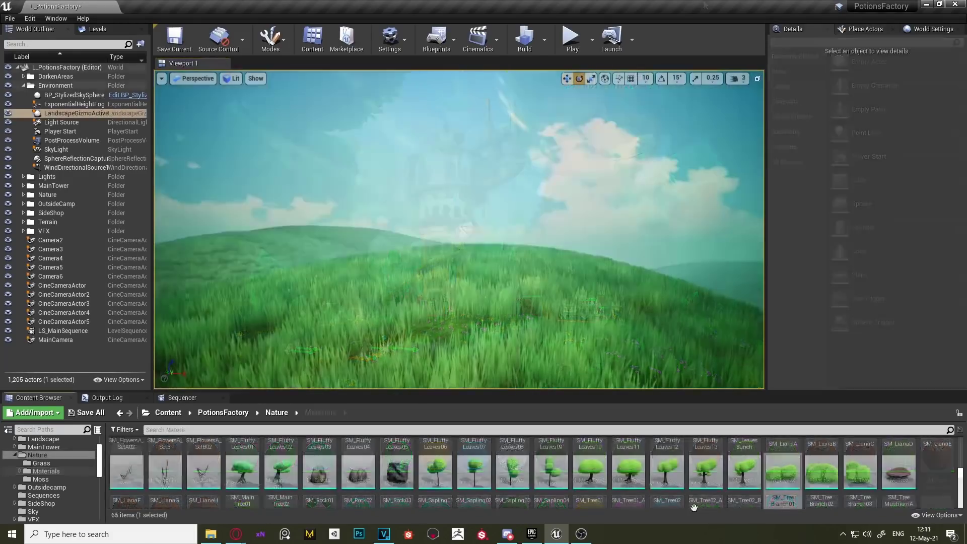
- Place an SM_Tree02 tree on the grassy hill and frame the view on its trunk
{"action": "left_click_drag", "start_coordinate": [666, 470], "coordinate": [463, 259]}
{"action": "key", "text": "f"}
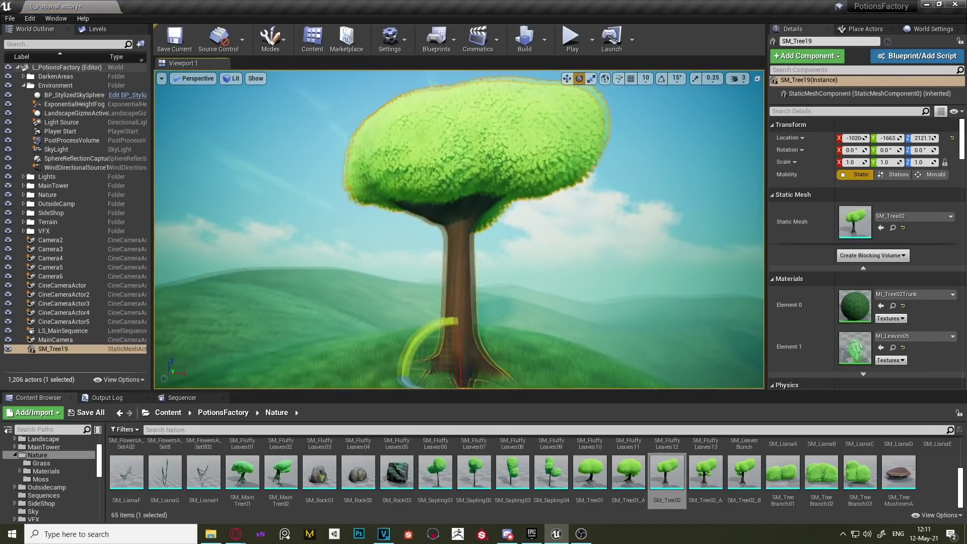
{"action": "right_click_drag", "start_coordinate": [529, 273], "coordinate": [529, 273]}
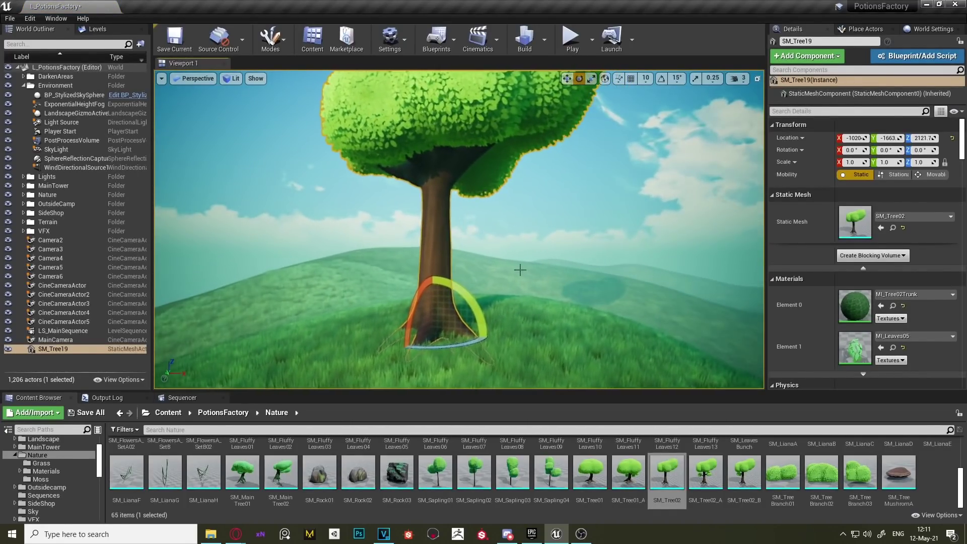
{"action": "key", "text": "Escape"}
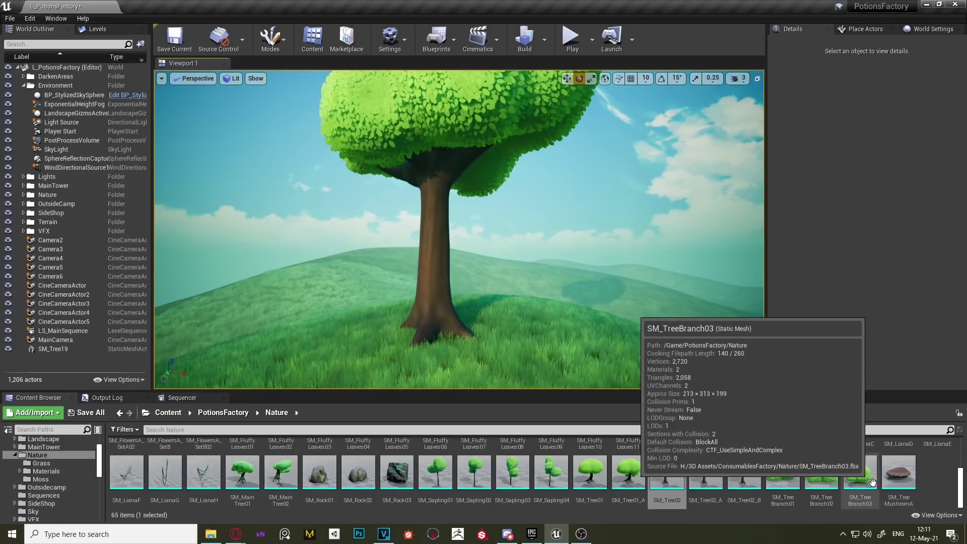
- Attach SM_TreeBranch03 and SM_TreeBranch01 branch meshes to the tree's trunk
{"action": "left_click_drag", "start_coordinate": [860, 473], "coordinate": [436, 230]}
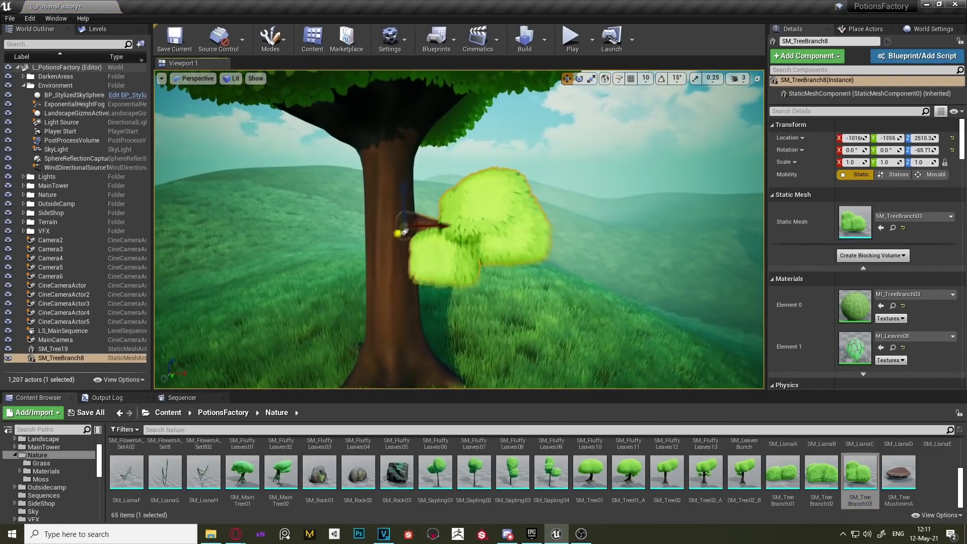
{"action": "right_click_drag", "start_coordinate": [476, 255], "coordinate": [453, 242]}
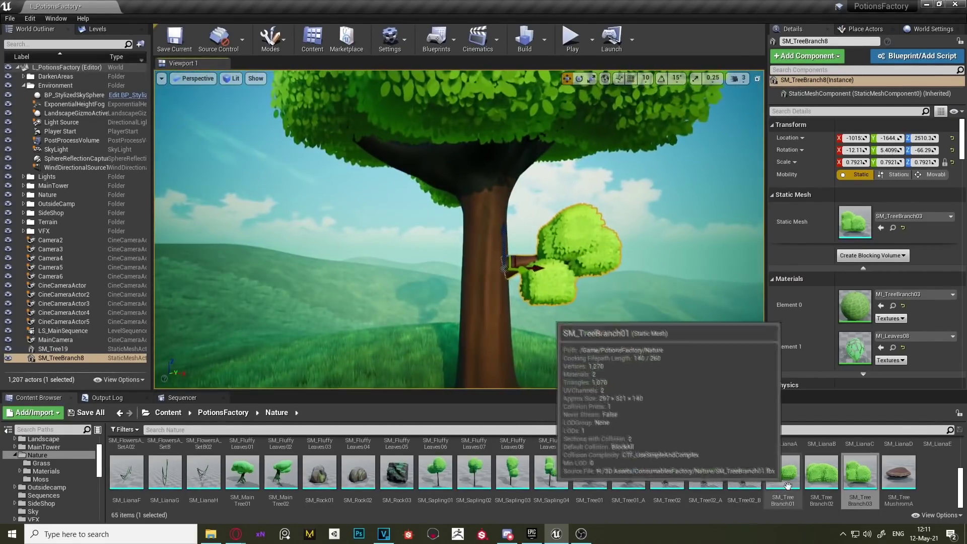
{"action": "left_click_drag", "start_coordinate": [782, 472], "coordinate": [442, 215]}
{"action": "right_click_drag", "start_coordinate": [442, 215], "coordinate": [490, 216]}
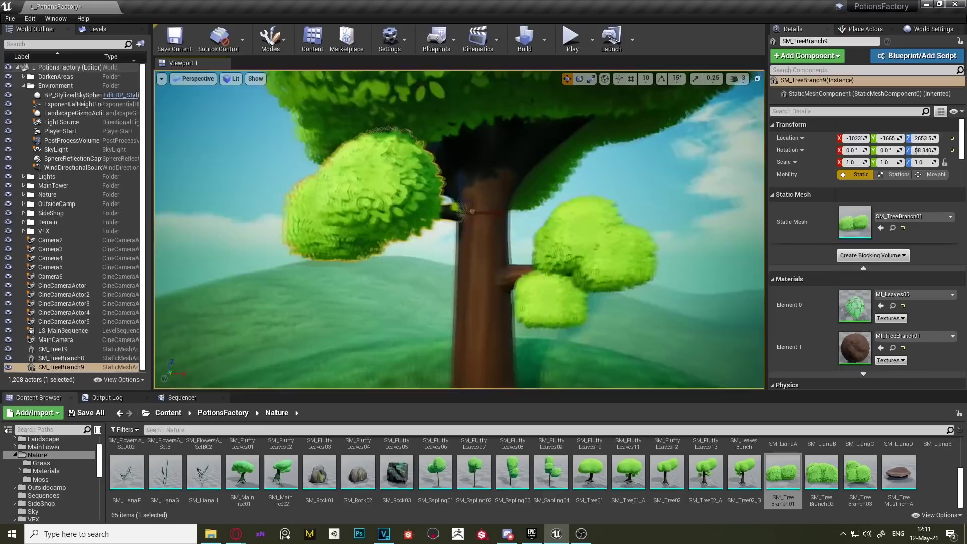
{"action": "right_click_drag", "start_coordinate": [459, 229], "coordinate": [371, 274]}
- Select the tree and both branches in the Outliner and bring up their actions menu
{"action": "left_click", "coordinate": [438, 232]}
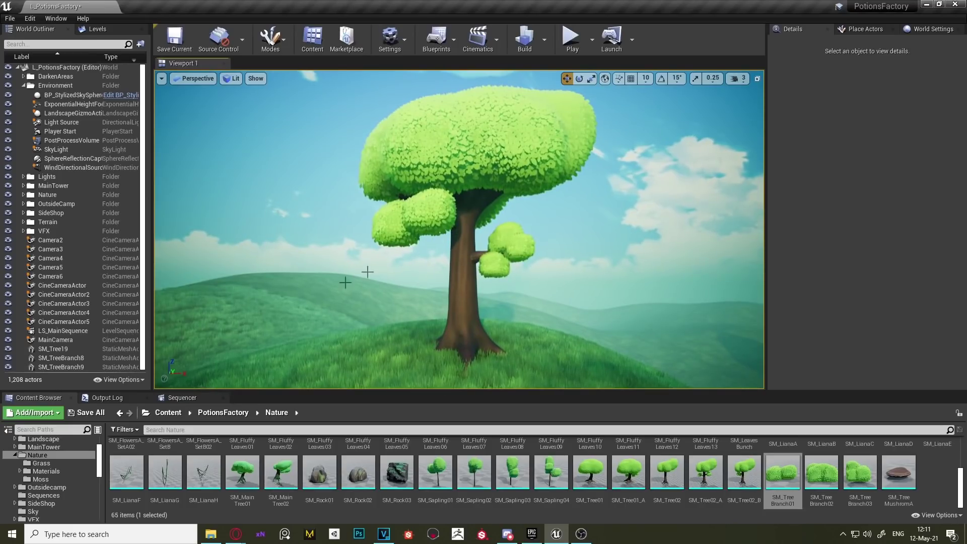
{"action": "left_click", "coordinate": [46, 348]}
{"action": "left_click", "coordinate": [68, 366], "text": "shift"}
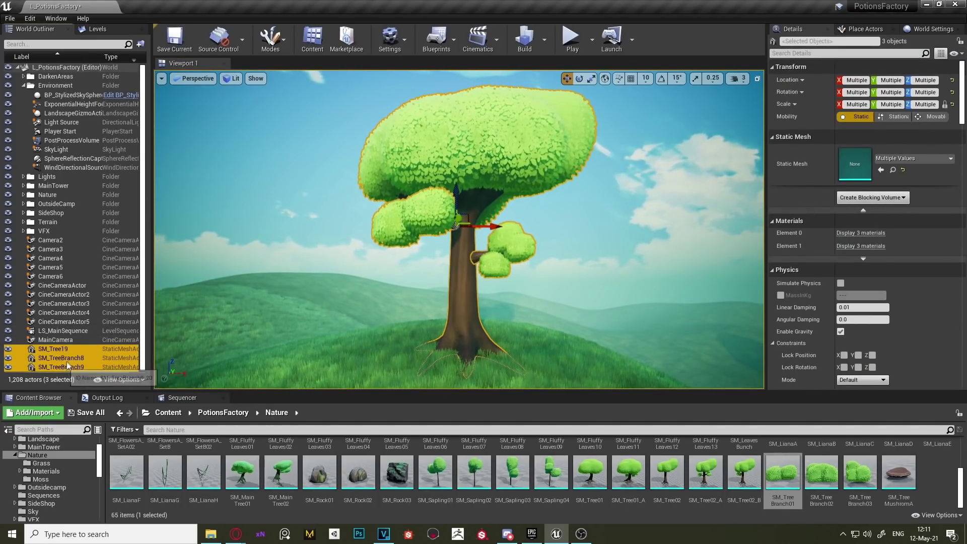
{"action": "right_click", "coordinate": [68, 366]}
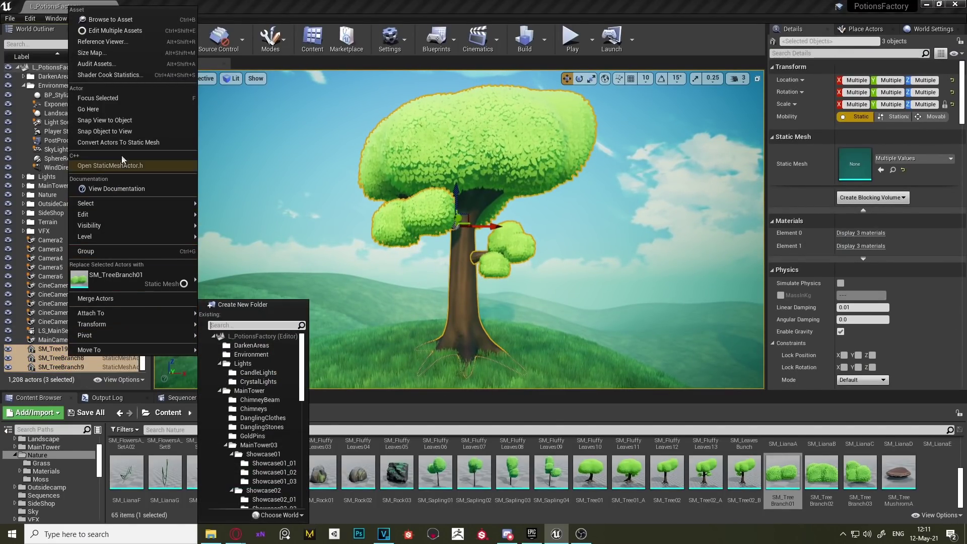
- Convert the tree and branches into static mesh SM_Tree02_C saved in Content/PotionsFactory/Nature
{"action": "left_click", "coordinate": [122, 142]}
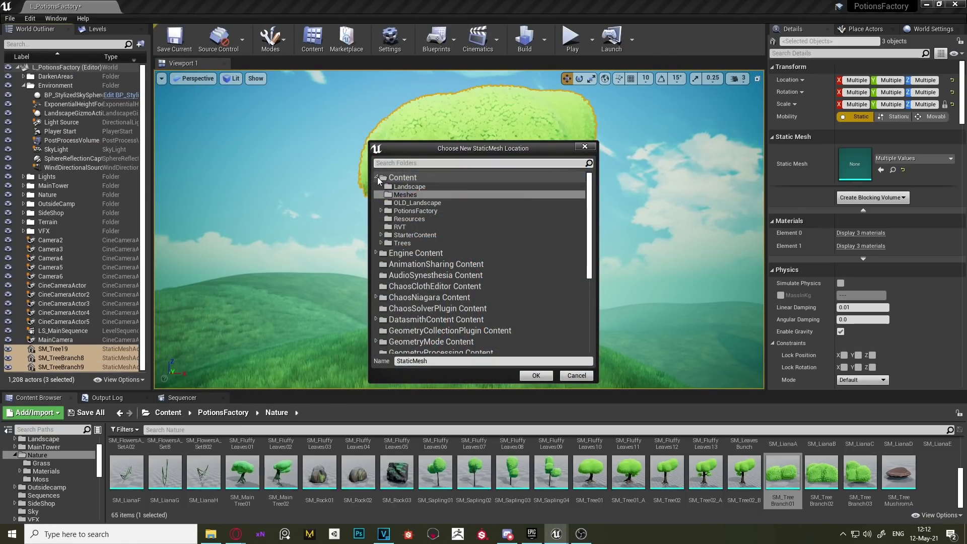
{"action": "left_click", "coordinate": [381, 210]}
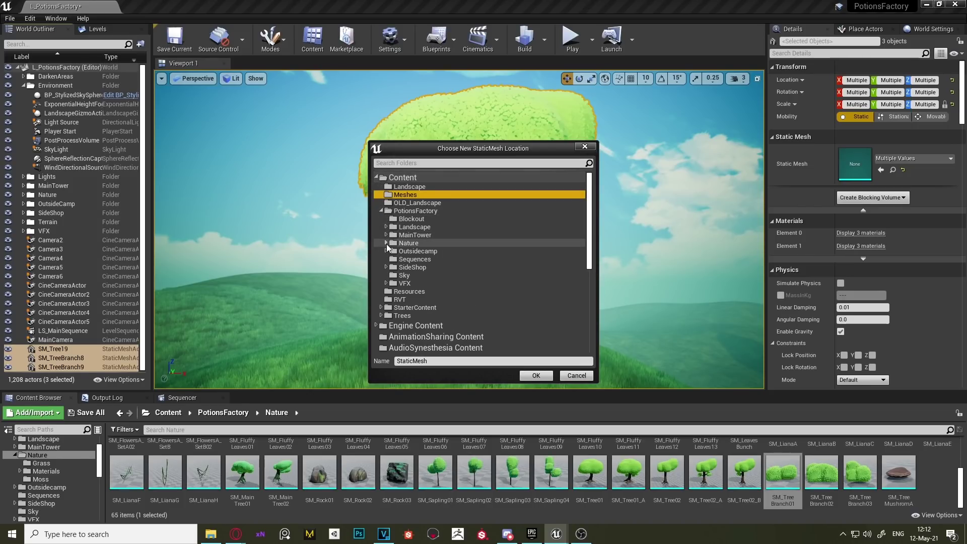
{"action": "left_click", "coordinate": [387, 244]}
{"action": "left_click", "coordinate": [408, 242]}
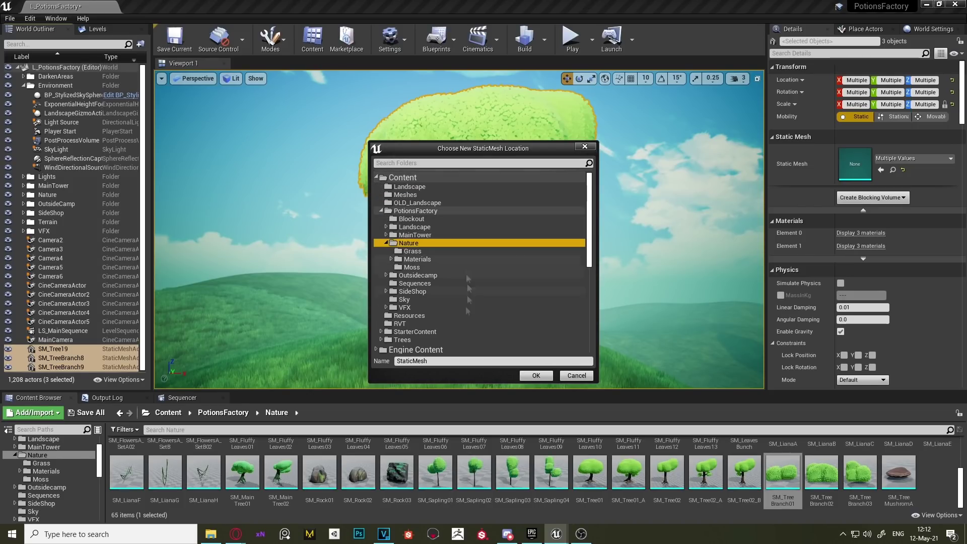
{"action": "key", "text": "Tab"}
{"action": "type", "text": "SM"}
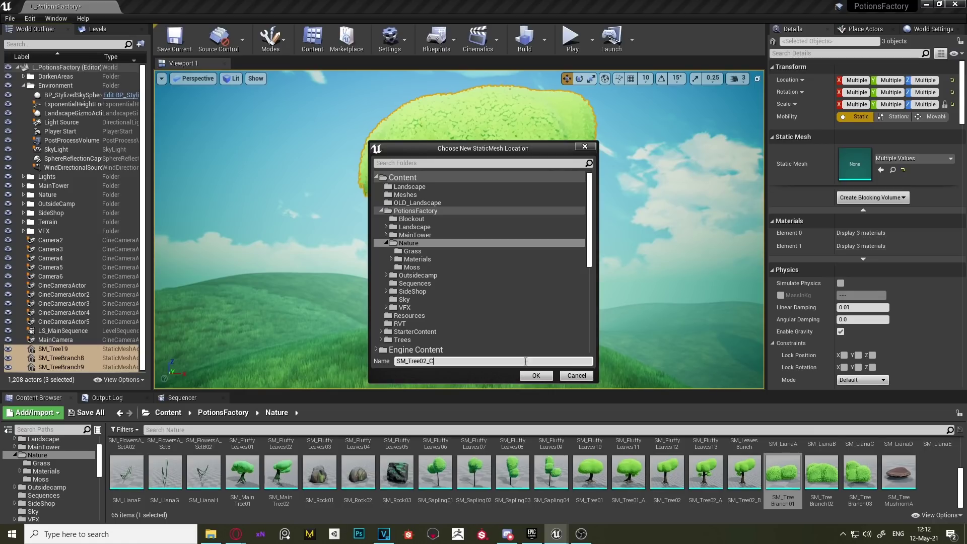
{"action": "left_click", "coordinate": [531, 377]}
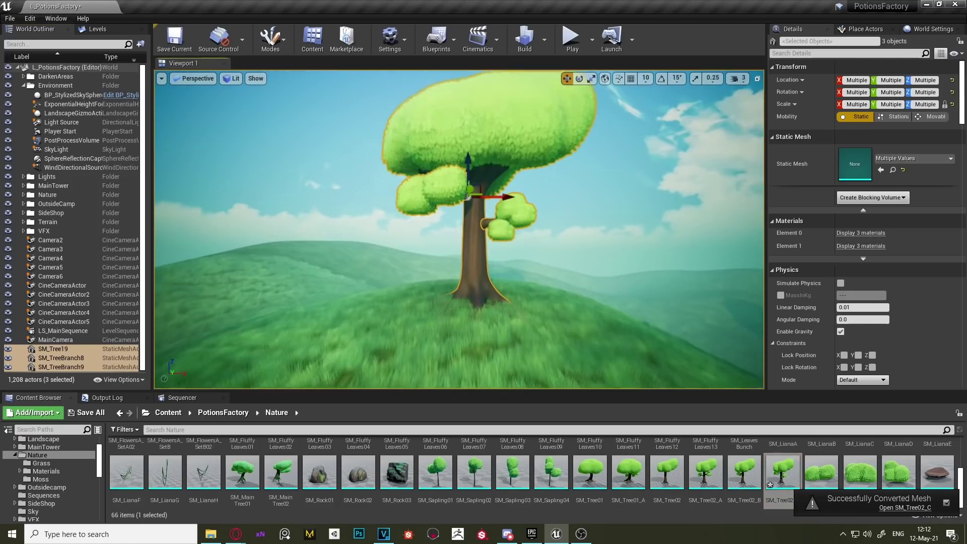
- Place an SM_Tree02_C instance in the level and rotate it around its vertical axis
{"action": "left_click_drag", "start_coordinate": [385, 338], "coordinate": [289, 279]}
{"action": "key", "text": "e"}
{"action": "left_click_drag", "start_coordinate": [313, 322], "coordinate": [369, 333]}
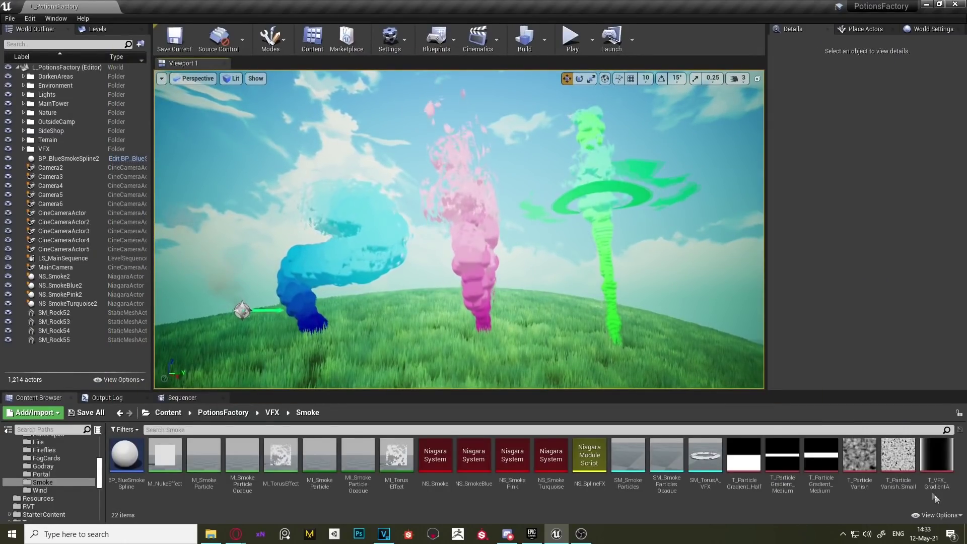
- Open SM_SmokeParticlesOpaque and reset its material to the default WorldGridMaterial
{"action": "double_click", "coordinate": [662, 459]}
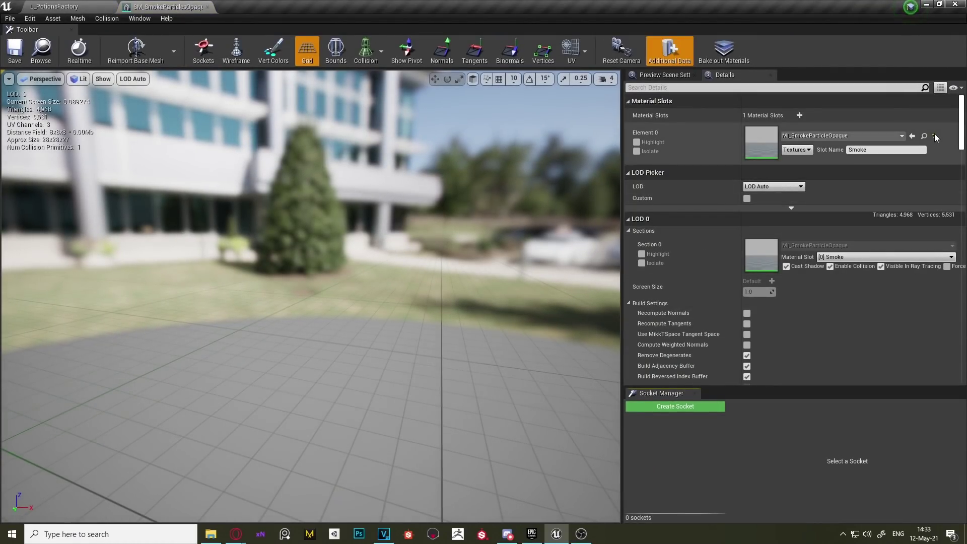
{"action": "left_click", "coordinate": [934, 135]}
{"action": "scroll", "coordinate": [308, 301], "scroll_direction": "up", "scroll_amount": 3}
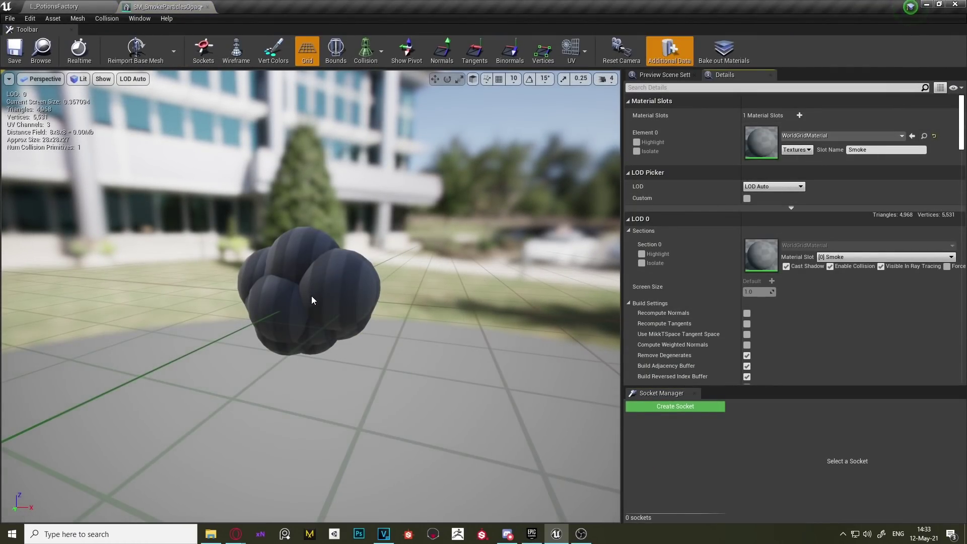
{"action": "left_click_drag", "start_coordinate": [311, 295], "coordinate": [409, 223]}
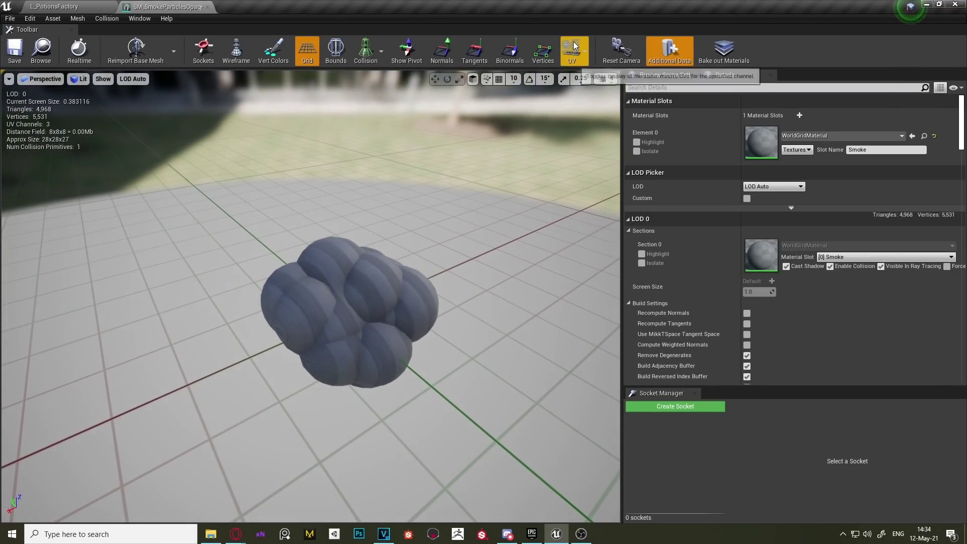
- Preview the UV Channel 0 layout, then set the overlay to None and return to L_PotionsFactory
{"action": "left_click", "coordinate": [574, 46]}
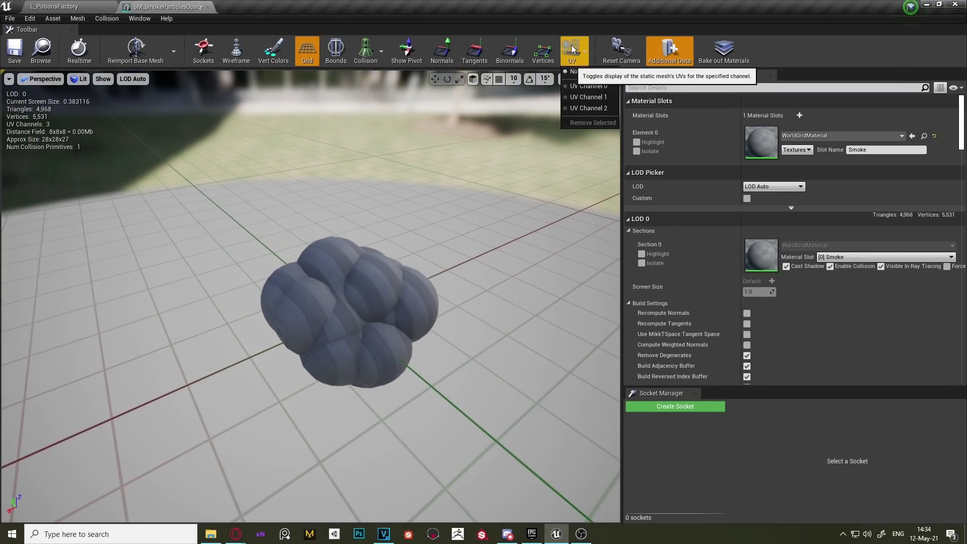
{"action": "left_click", "coordinate": [563, 93]}
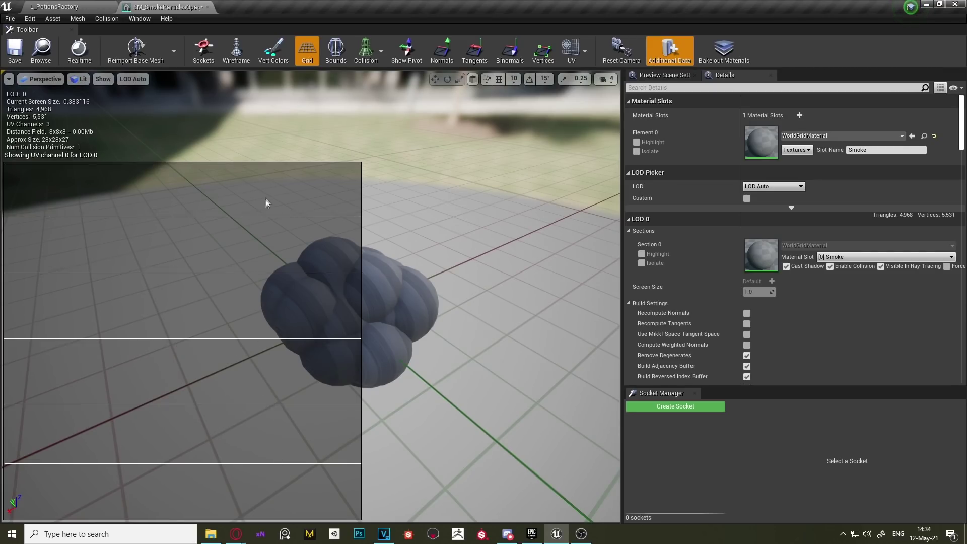
{"action": "left_click", "coordinate": [573, 49]}
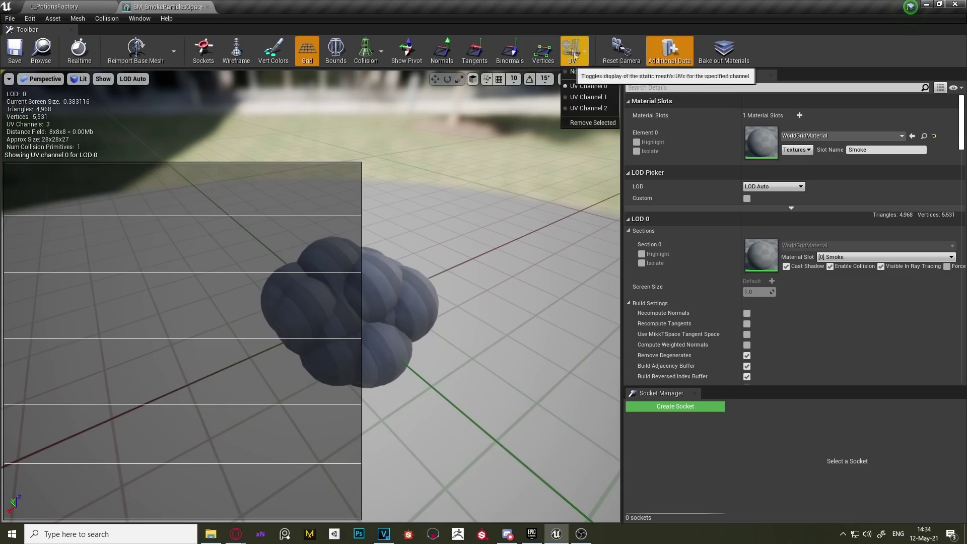
{"action": "left_click", "coordinate": [587, 73]}
{"action": "left_click", "coordinate": [67, 6]}
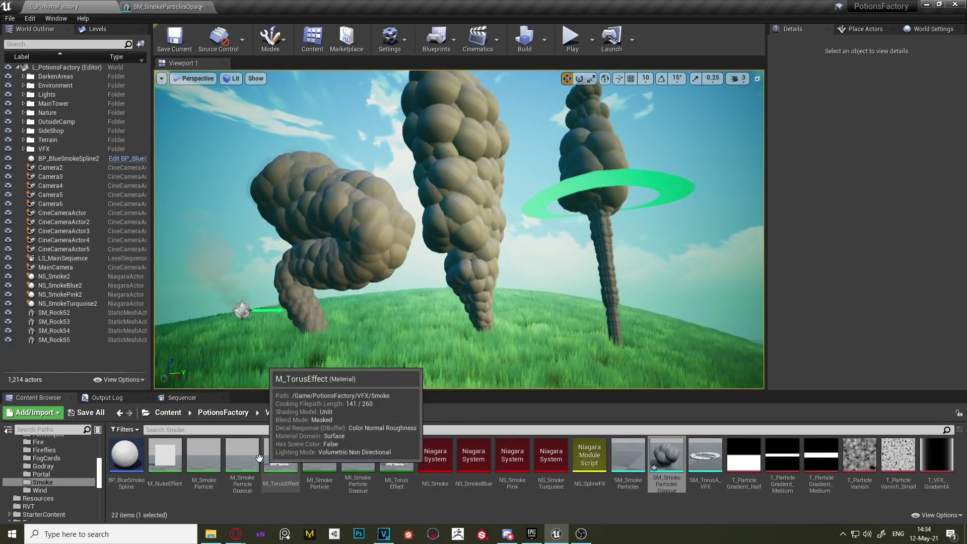
- Open M_SmokeParticleOpaque and bring its Fake Shadow node group into view
{"action": "double_click", "coordinate": [243, 462]}
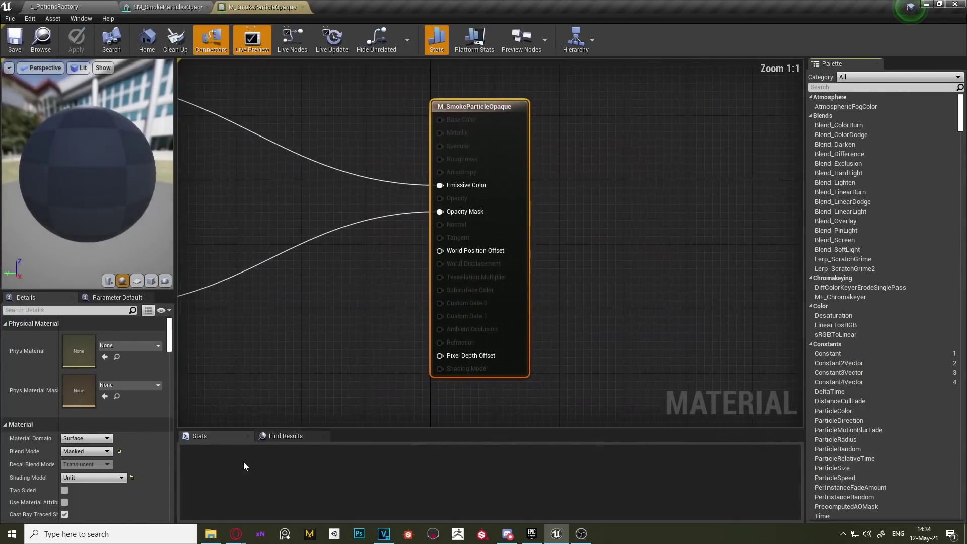
{"action": "scroll", "coordinate": [321, 392], "scroll_direction": "down", "scroll_amount": 4}
{"action": "right_click_drag", "start_coordinate": [424, 328], "coordinate": [519, 207]}
{"action": "scroll", "coordinate": [697, 298], "scroll_direction": "down", "scroll_amount": 2}
{"action": "scroll", "coordinate": [358, 273], "scroll_direction": "up", "scroll_amount": 2}
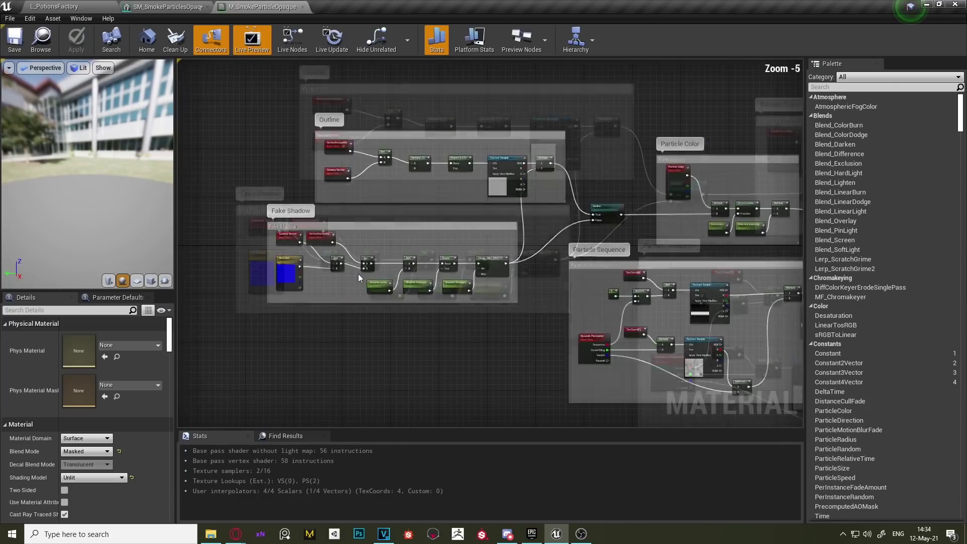
{"action": "scroll", "coordinate": [309, 336], "scroll_direction": "up", "scroll_amount": 1}
{"action": "right_click_drag", "start_coordinate": [309, 335], "coordinate": [392, 375]}
{"action": "scroll", "coordinate": [380, 365], "scroll_direction": "up", "scroll_amount": 1}
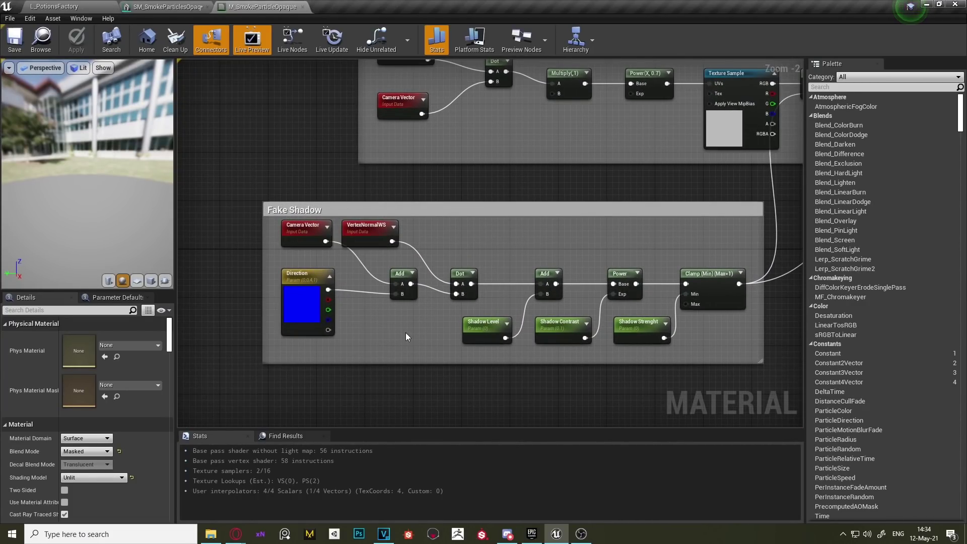
- Preview the Outline group's Multiply node on the sphere, then stop and view Particle Color
{"action": "right_click_drag", "start_coordinate": [735, 283], "coordinate": [590, 375]}
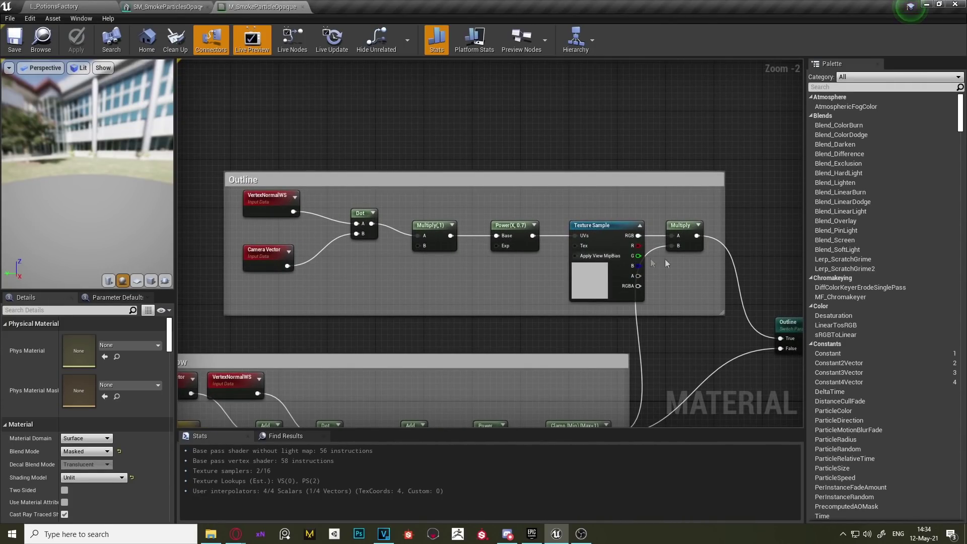
{"action": "right_click_drag", "start_coordinate": [666, 263], "coordinate": [610, 264]}
{"action": "right_click", "coordinate": [624, 229]}
{"action": "left_click", "coordinate": [654, 269]}
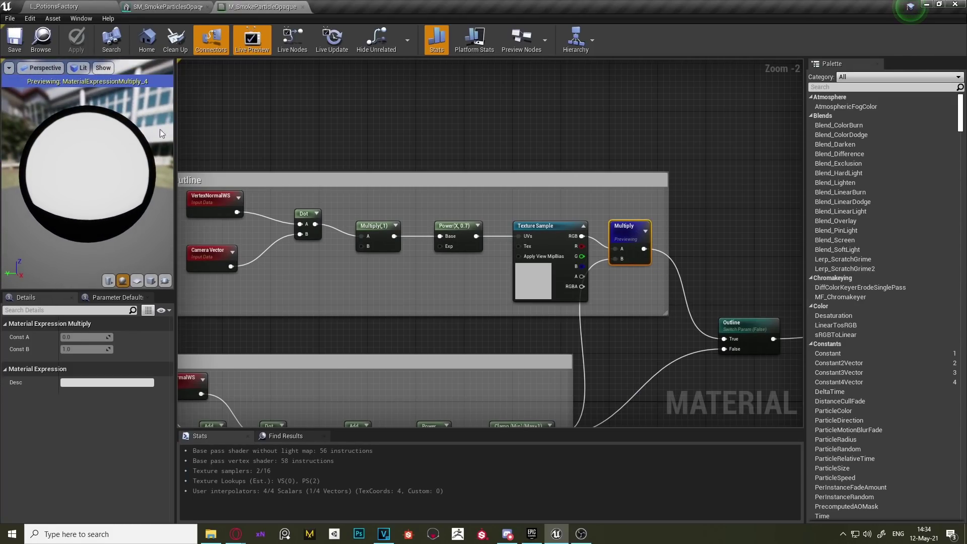
{"action": "right_click", "coordinate": [626, 235]}
{"action": "left_click", "coordinate": [664, 279]}
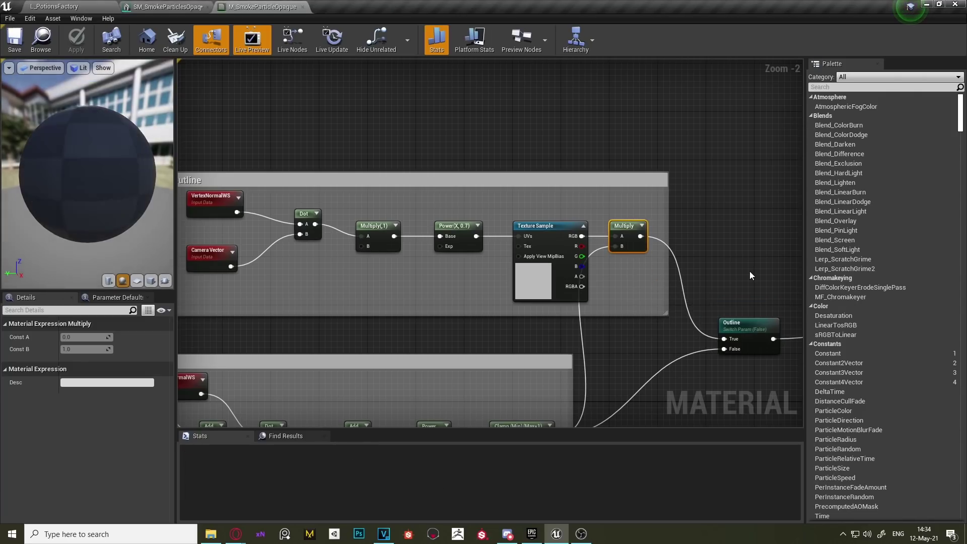
{"action": "right_click_drag", "start_coordinate": [750, 274], "coordinate": [380, 179]}
{"action": "right_click_drag", "start_coordinate": [572, 97], "coordinate": [469, 117]}
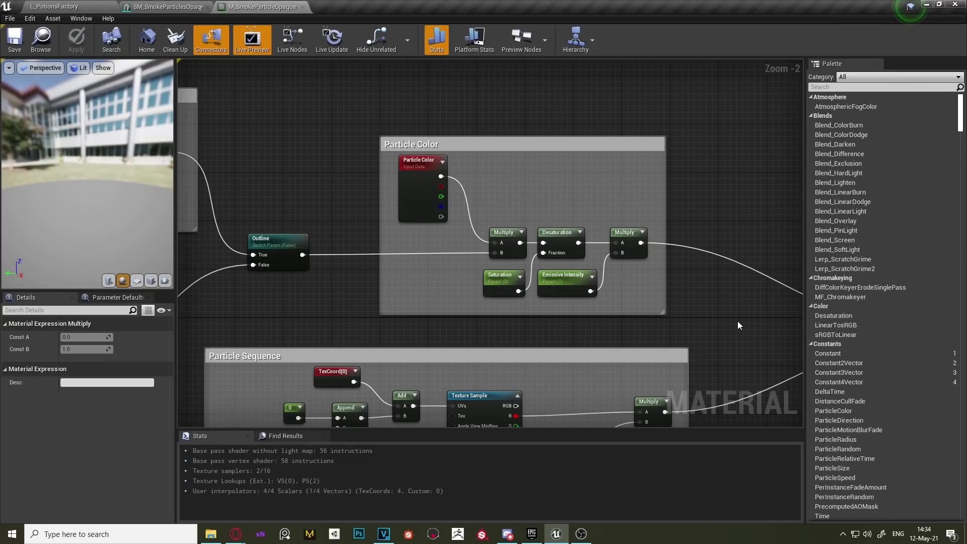
- Check the T_ParticleGradient and T_ParticleVanish texture samples in the Particle Sequence group, then zoom out
{"action": "right_click_drag", "start_coordinate": [738, 325], "coordinate": [756, 257]}
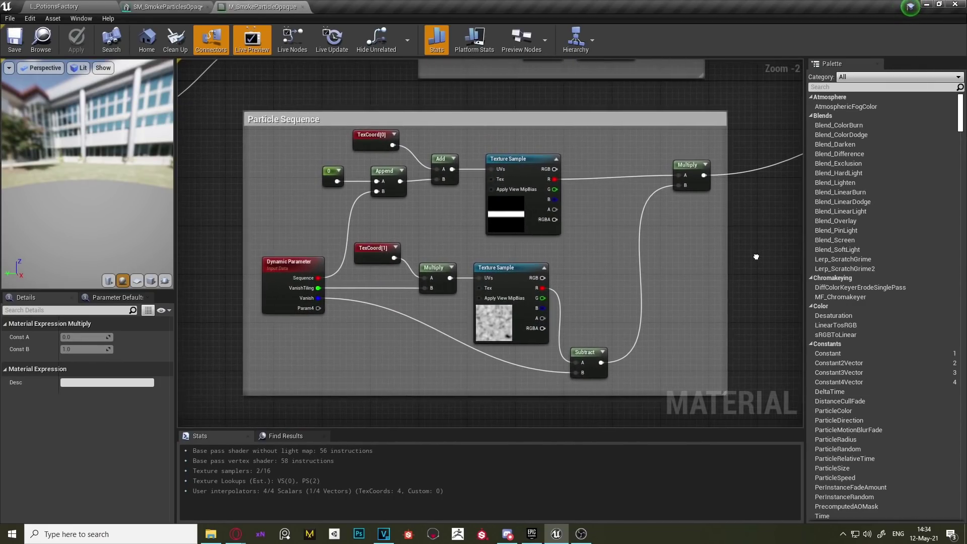
{"action": "left_click", "coordinate": [514, 210]}
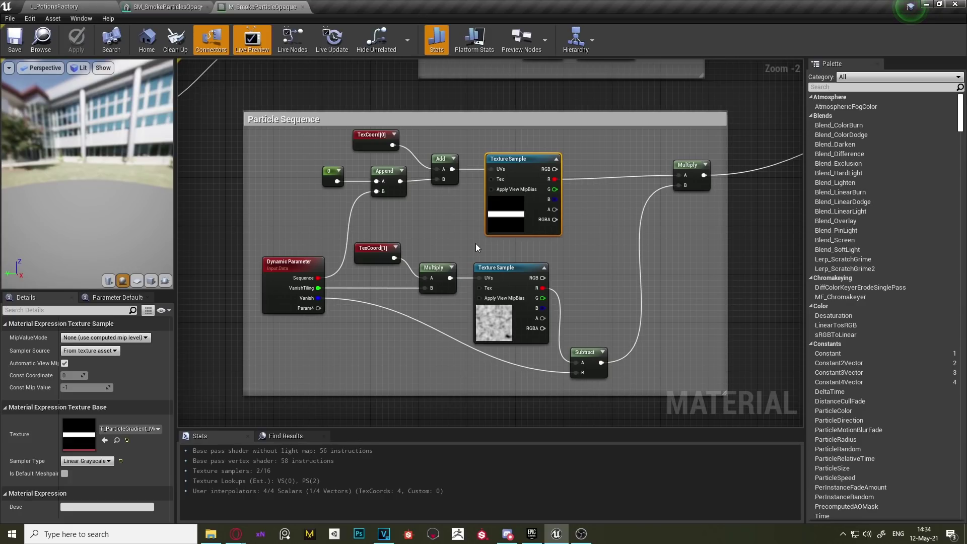
{"action": "left_click", "coordinate": [506, 328]}
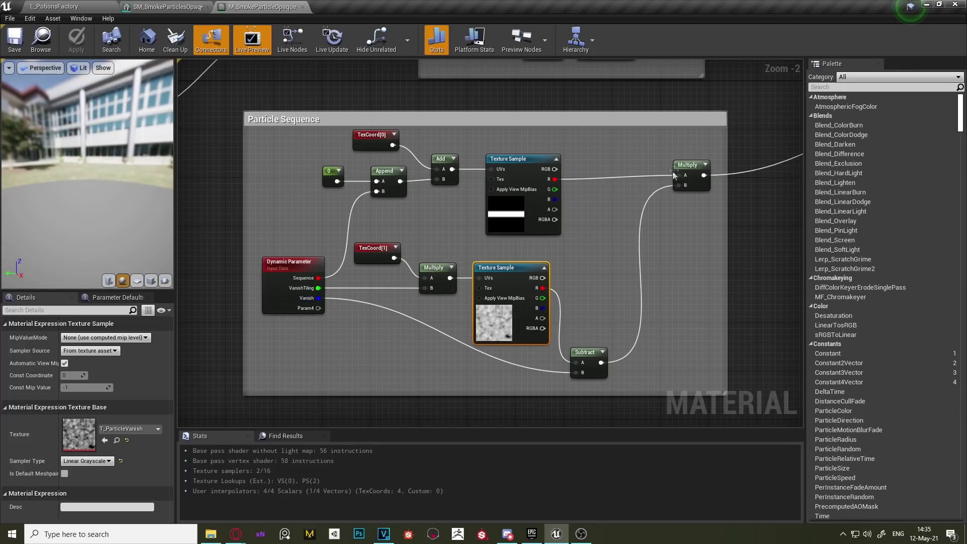
{"action": "right_click_drag", "start_coordinate": [673, 175], "coordinate": [595, 262]}
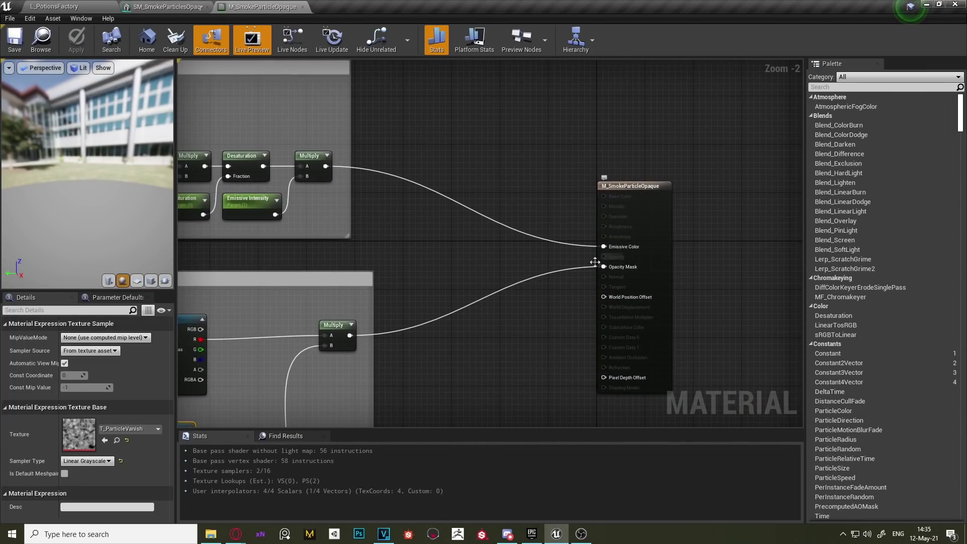
{"action": "scroll", "coordinate": [701, 324], "scroll_direction": "down", "scroll_amount": 3}
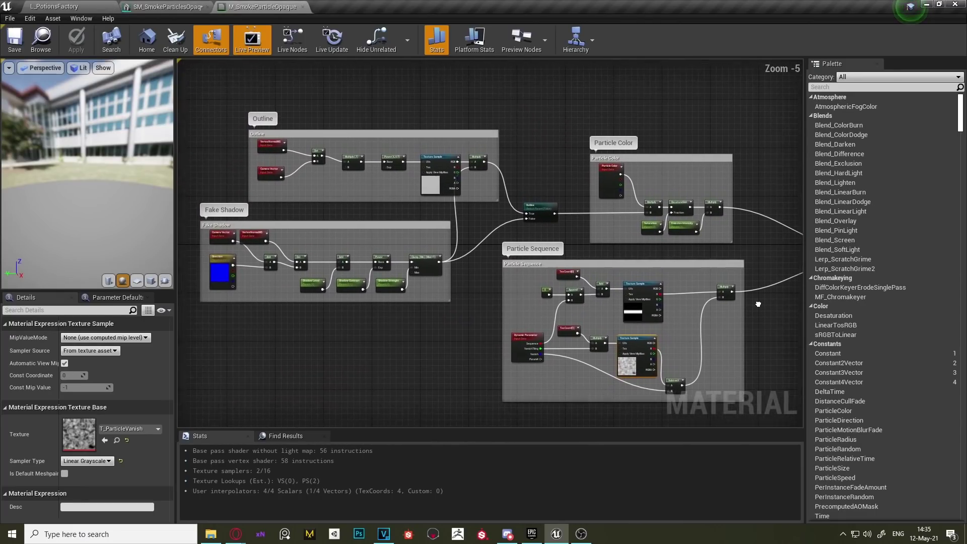
- Open the NS_SmokePink Niagara system from the L_PotionsFactory Content Browser
{"action": "left_click", "coordinate": [60, 6]}
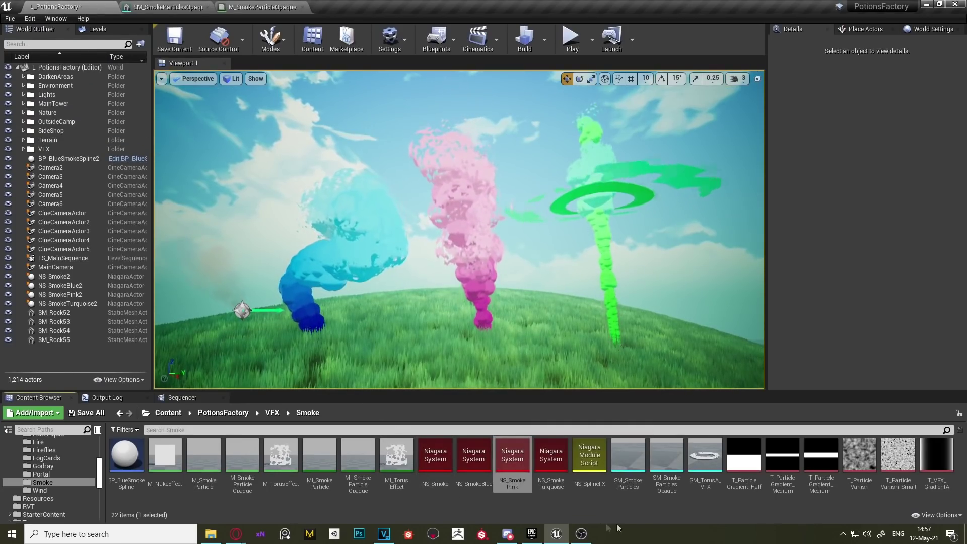
{"action": "left_click", "coordinate": [510, 461]}
{"action": "double_click", "coordinate": [510, 461]}
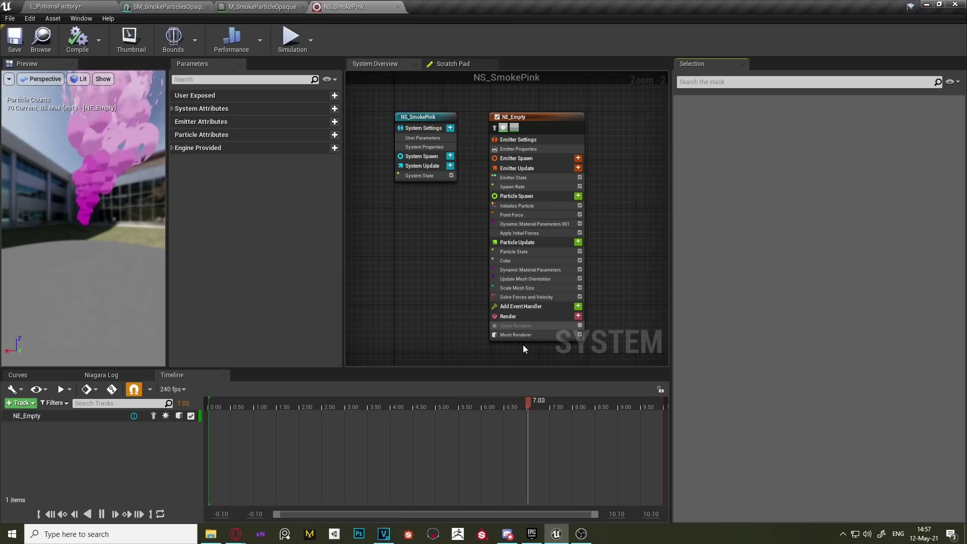
{"action": "scroll", "coordinate": [527, 215], "scroll_direction": "up", "scroll_amount": 2}
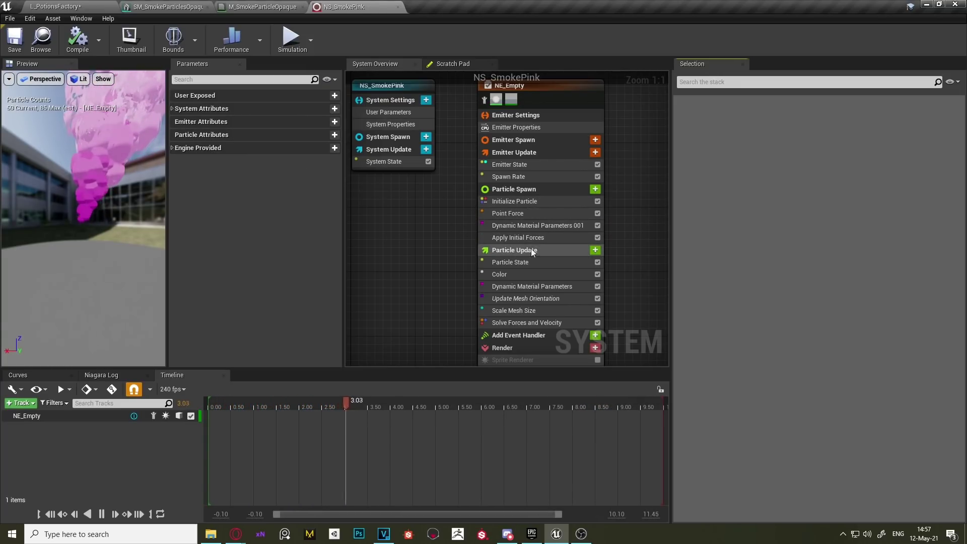
- Review the Dynamic Material Parameters 001, Color and Update Mesh Orientation modules, then return to the level
{"action": "left_click", "coordinate": [549, 225]}
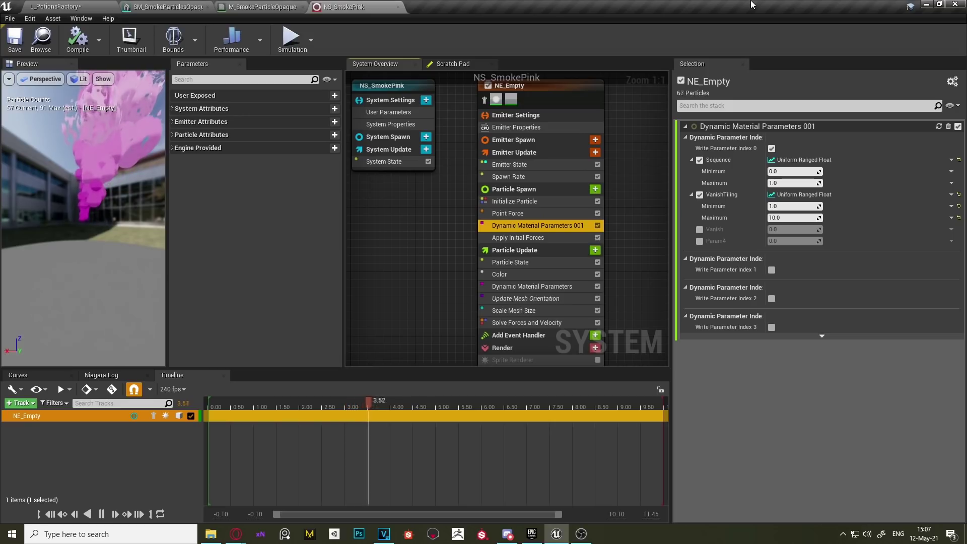
{"action": "left_click", "coordinate": [523, 274]}
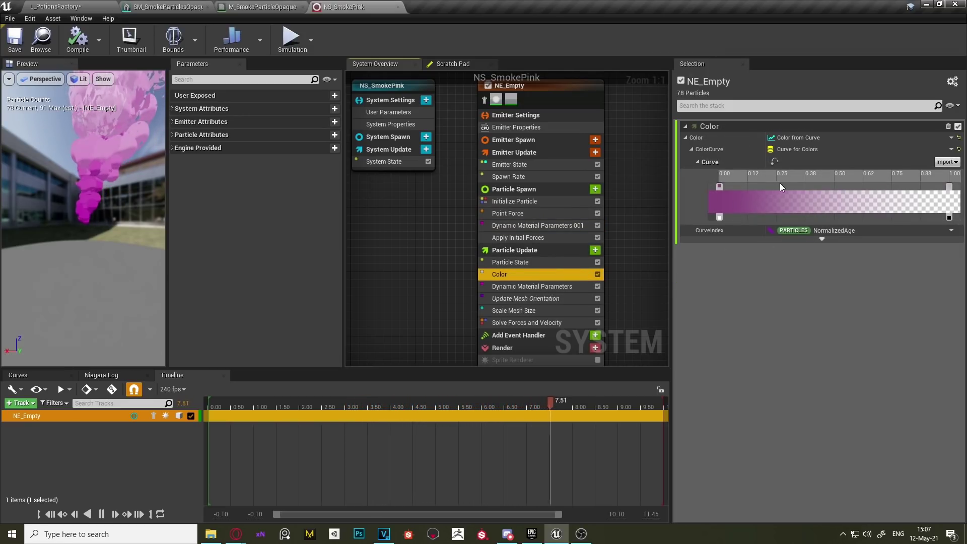
{"action": "left_click", "coordinate": [579, 298]}
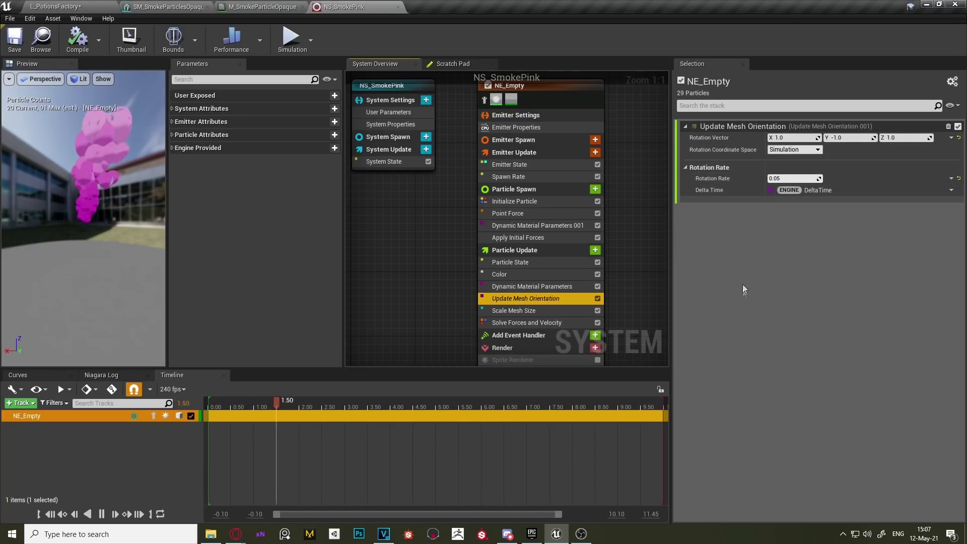
{"action": "left_click", "coordinate": [103, 157]}
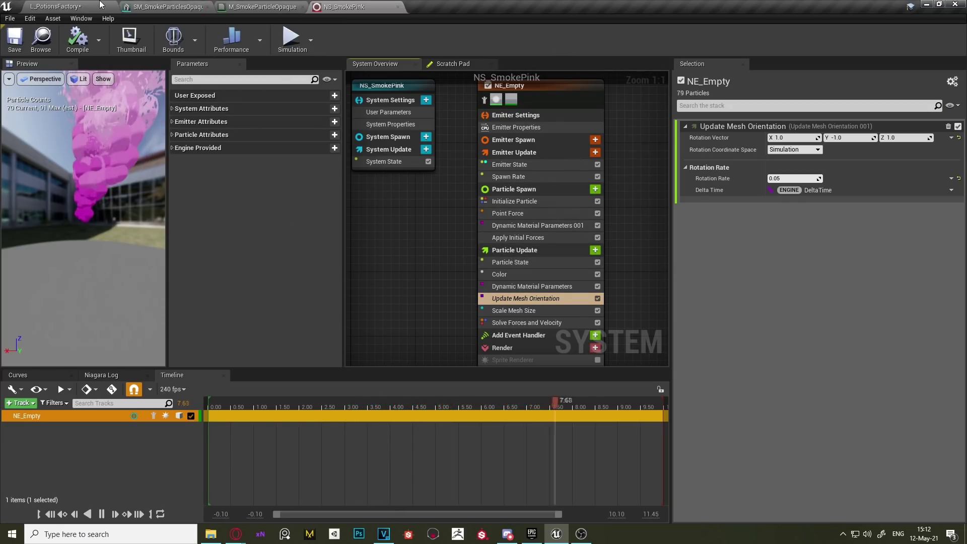
{"action": "left_click", "coordinate": [100, 5]}
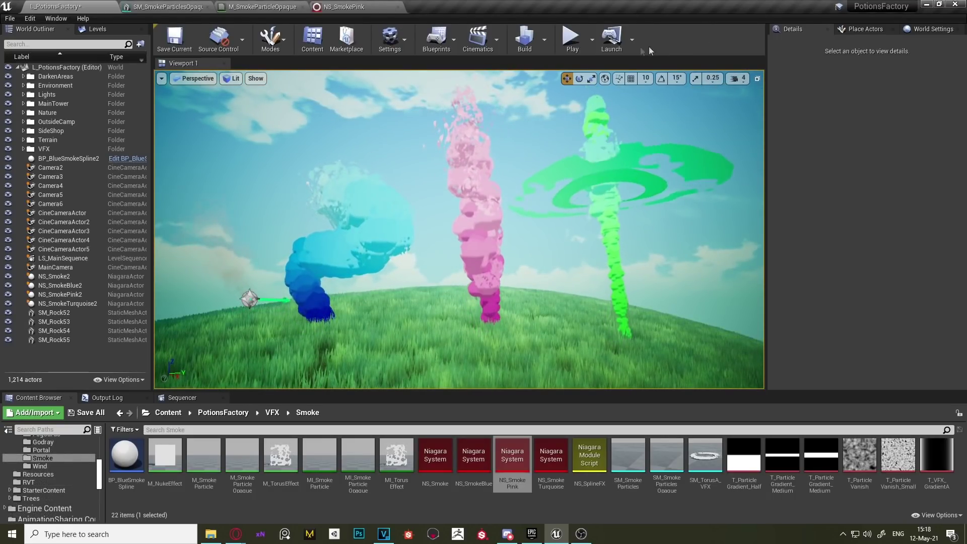
- Run a play session of L_PotionsFactory and switch the view to immersive full screen
{"action": "left_click", "coordinate": [572, 40]}
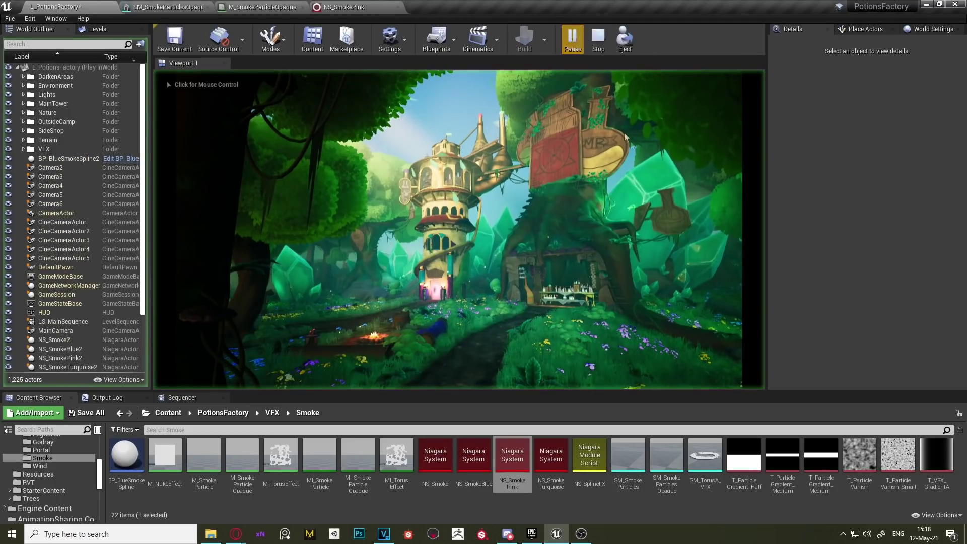
{"action": "key", "text": "F11"}
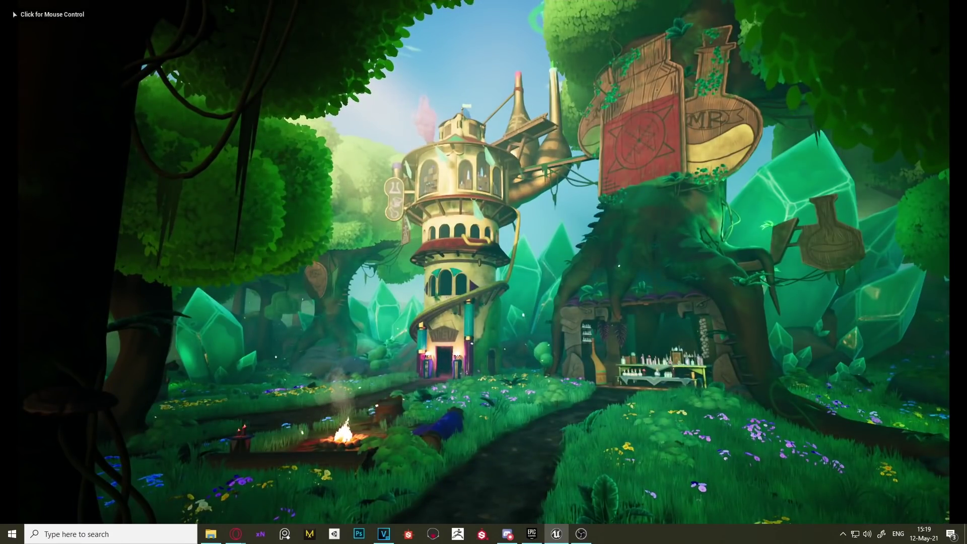